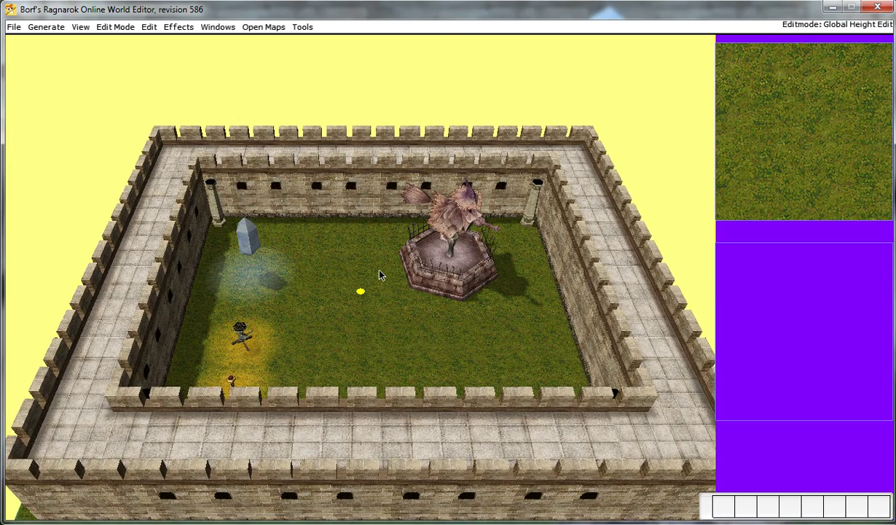
- Examine the walled courtyard map as a whole, including its statue, crystal and torches
scroll(379, 276, up, 5)
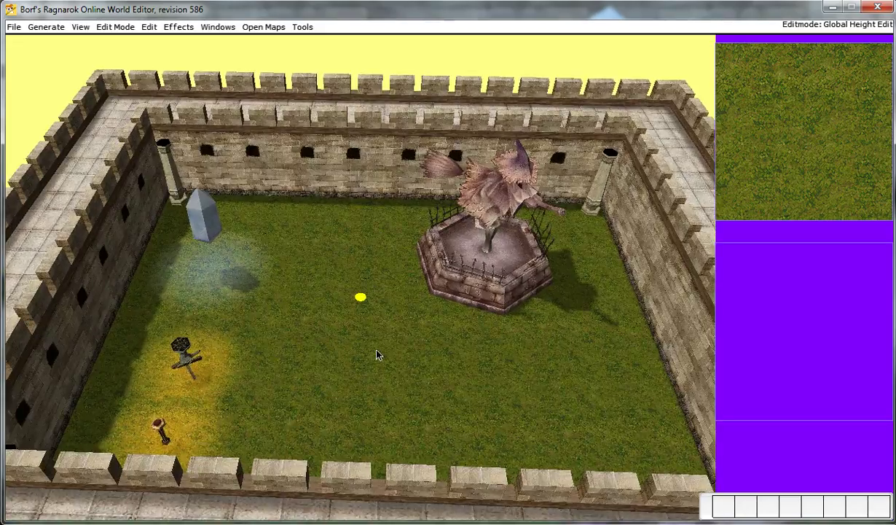
mouse_move(377, 350)
right_down()
mouse_move(353, 352)
mouse_move(376, 344)
mouse_move(384, 322)
mouse_move(382, 335)
mouse_move(390, 334)
mouse_move(389, 298)
right_up()
scroll(364, 321, up, 3)
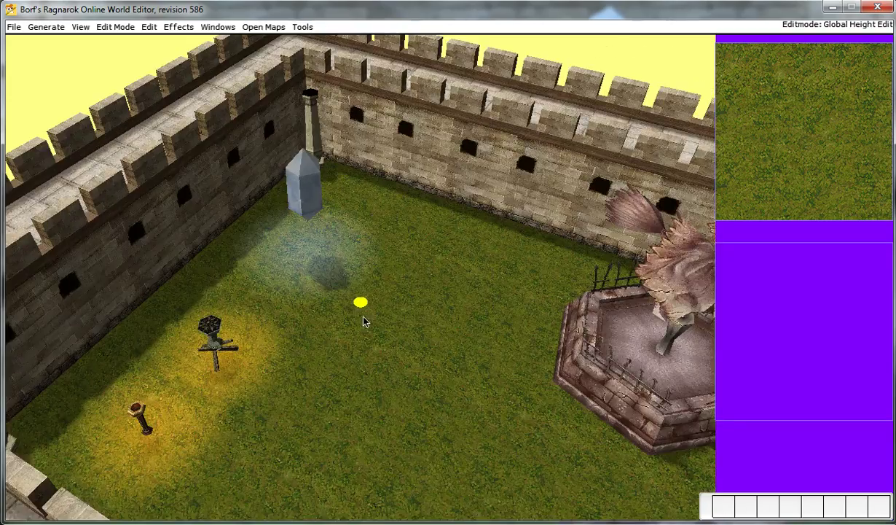
mouse_move(376, 343)
right_down()
mouse_move(396, 316)
mouse_move(379, 329)
right_up()
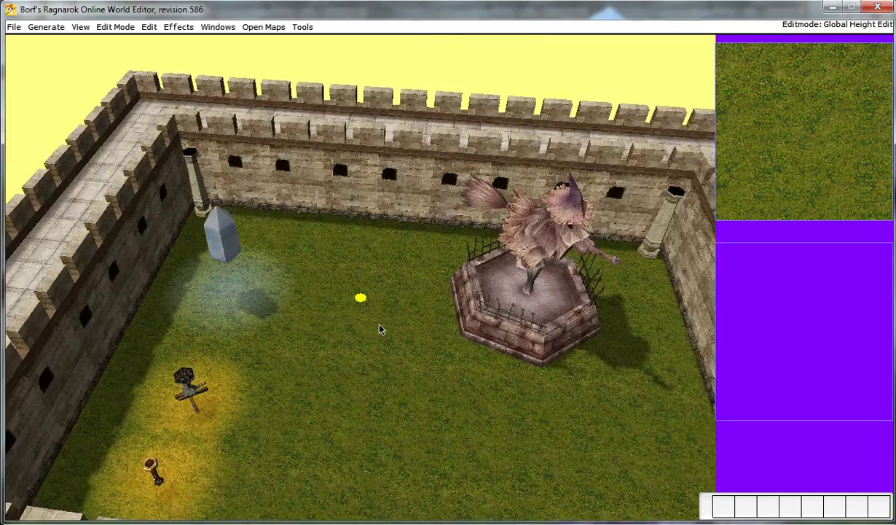
right_drag(442, 338, 469, 333)
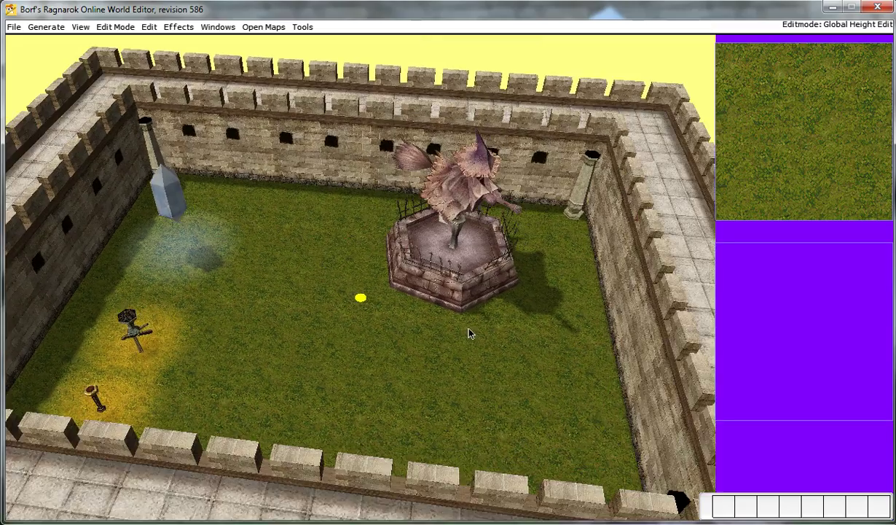
mouse_move(385, 316)
right_down()
mouse_move(410, 351)
mouse_move(396, 314)
right_up()
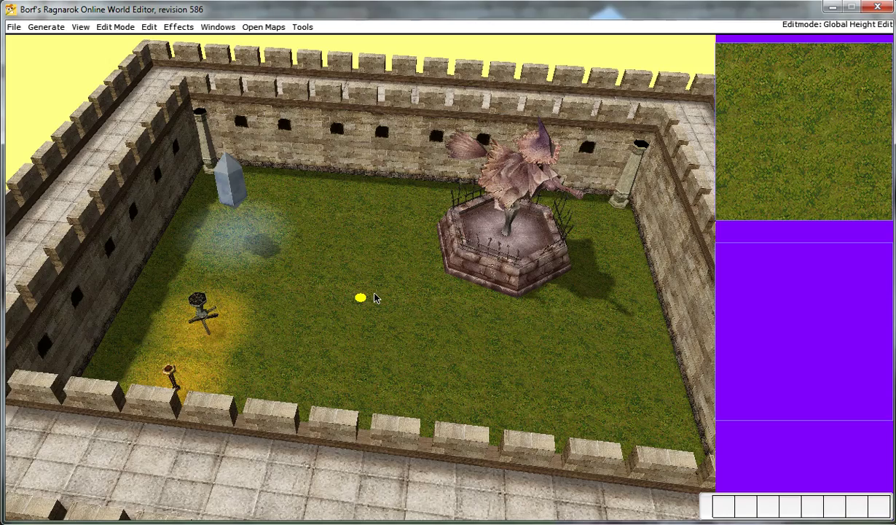
scroll(362, 297, down, 2)
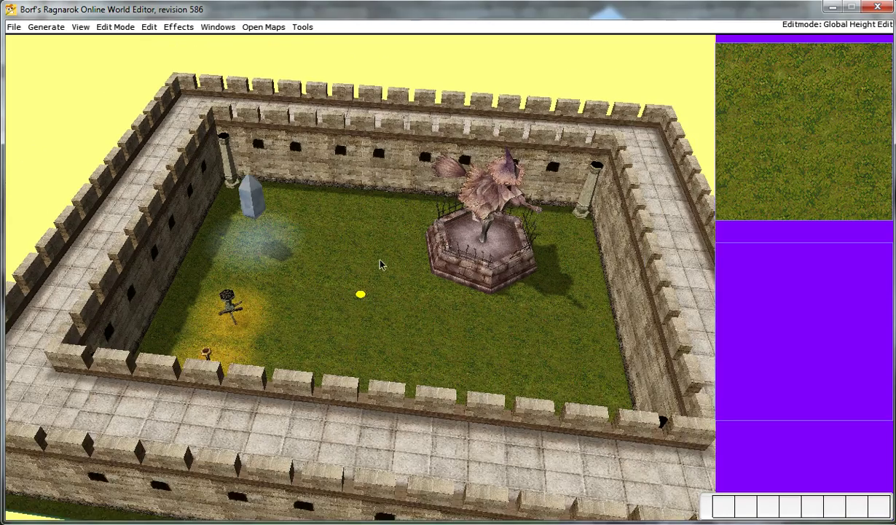
- Examine the witch statue and its hexagonal fenced pedestal from close range
mouse_move(384, 270)
right_down()
mouse_move(401, 284)
mouse_move(380, 301)
mouse_move(397, 268)
mouse_move(277, 171)
mouse_move(256, 204)
mouse_move(332, 232)
right_up()
scroll(327, 242, up, 3)
right_drag(375, 260, 276, 225)
scroll(376, 291, up, 4)
scroll(330, 341, down, 2)
scroll(386, 344, up, 5)
scroll(402, 330, down, 5)
scroll(386, 288, up, 3)
scroll(409, 299, down, 3)
scroll(275, 225, down, 2)
scroll(275, 225, up, 1)
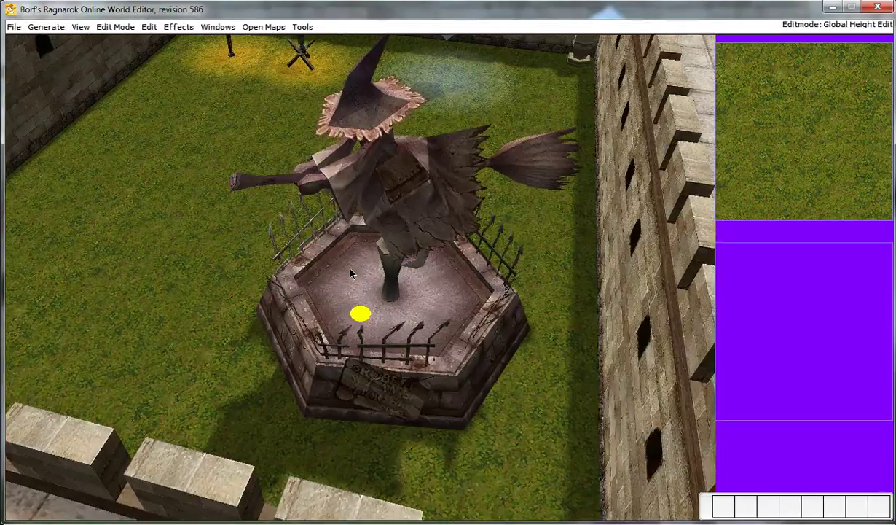
- Examine the small torch and the brazier in the courtyard corner, with the orange light around each
right_drag(350, 273, 497, 367)
scroll(309, 267, down, 3)
right_drag(308, 268, 231, 166)
scroll(322, 234, down, 3)
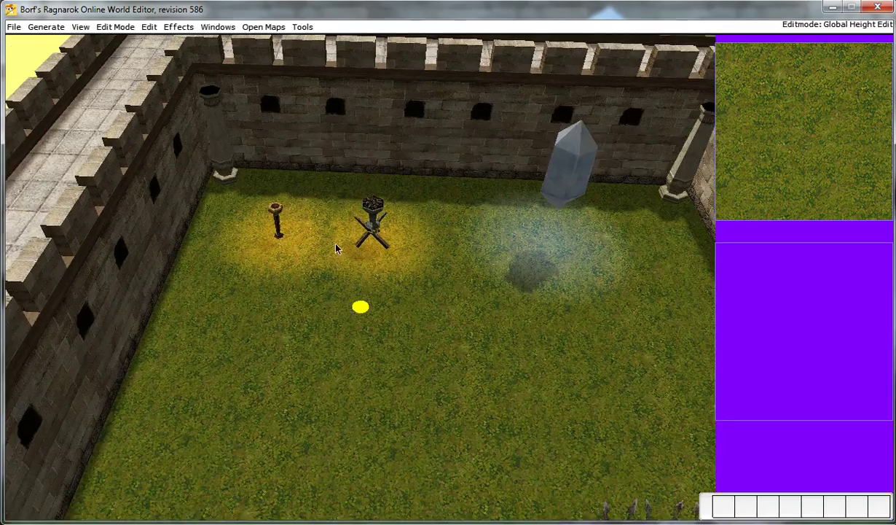
right_drag(322, 234, 358, 153)
scroll(384, 256, up, 2)
scroll(384, 256, down, 3)
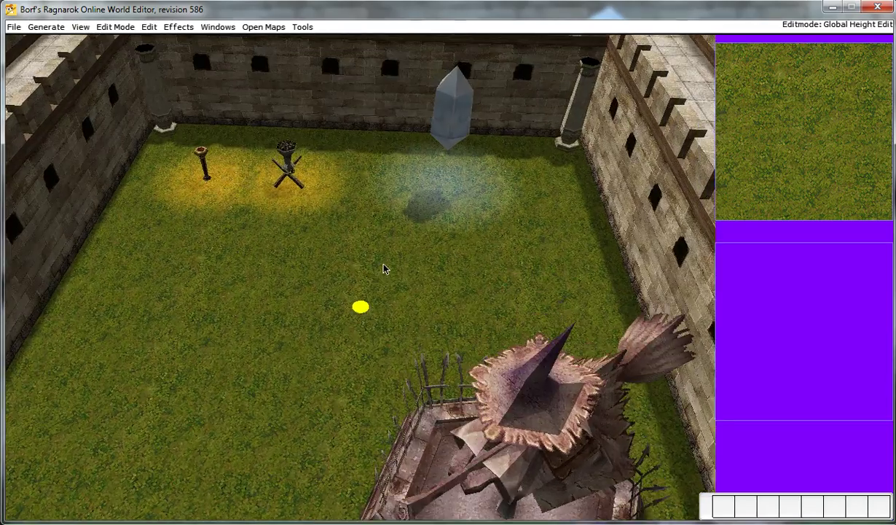
right_drag(384, 266, 336, 229)
scroll(248, 145, up, 2)
scroll(247, 146, down, 3)
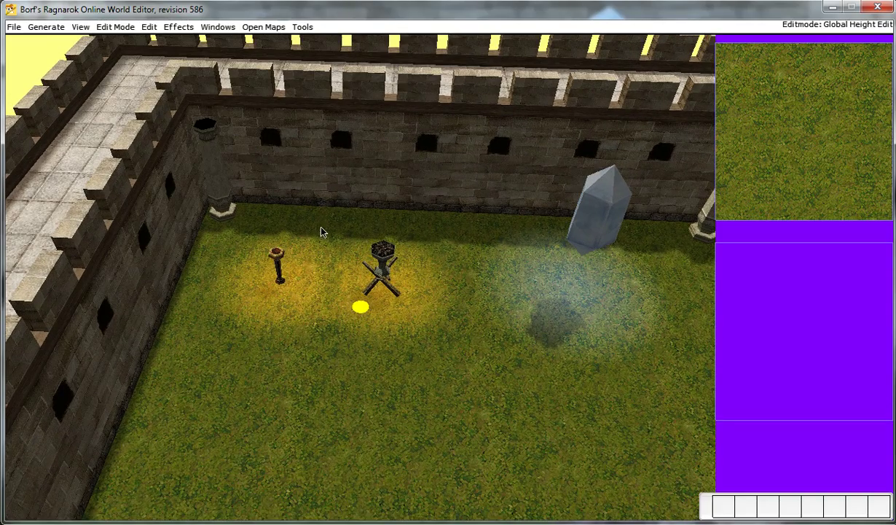
right_drag(322, 230, 294, 254)
scroll(294, 254, up, 2)
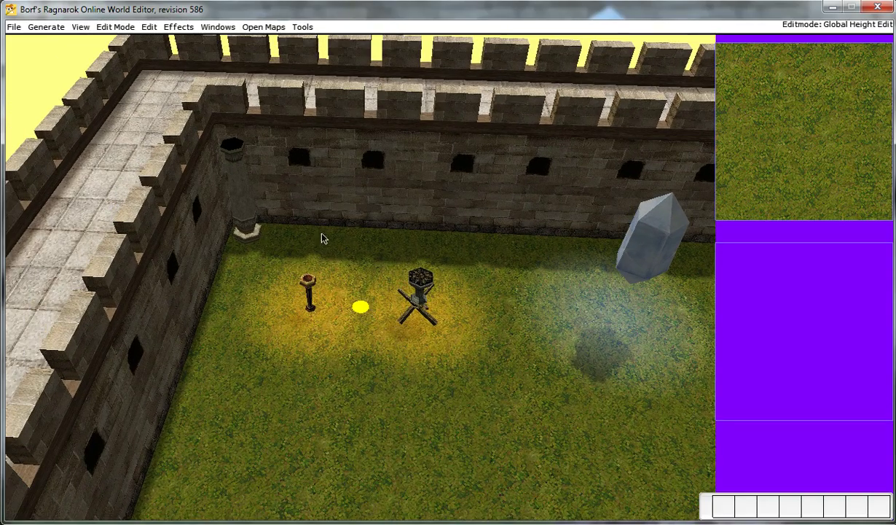
scroll(396, 248, down, 3)
scroll(394, 269, up, 1)
right_drag(394, 277, 386, 260)
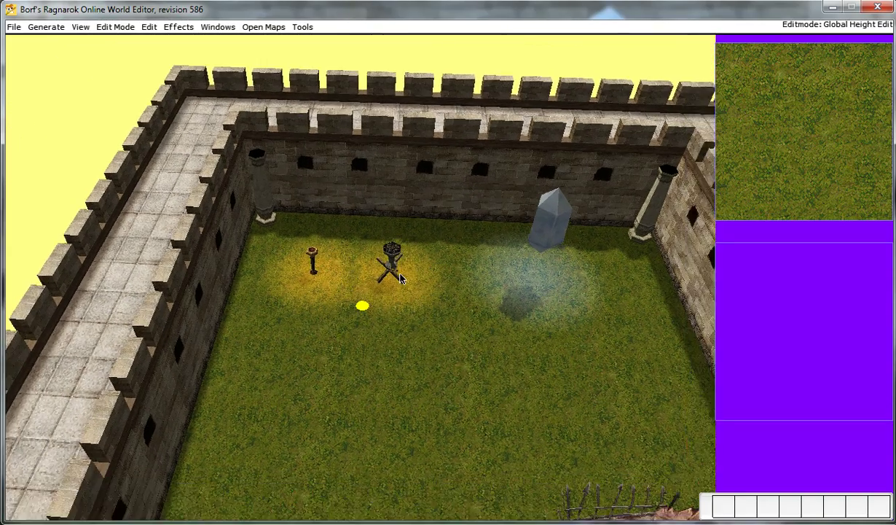
scroll(384, 259, up, 3)
right_drag(319, 232, 316, 250)
scroll(315, 253, up, 2)
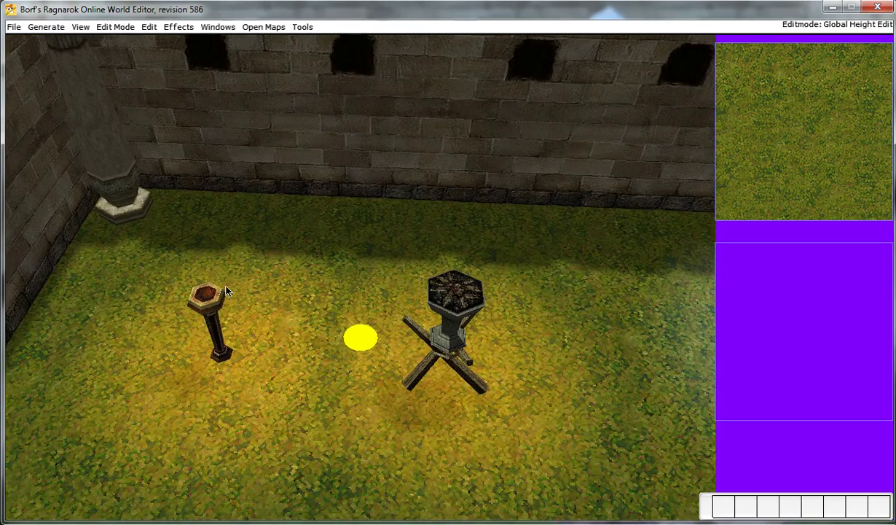
right_drag(235, 353, 359, 189)
right_drag(422, 223, 321, 210)
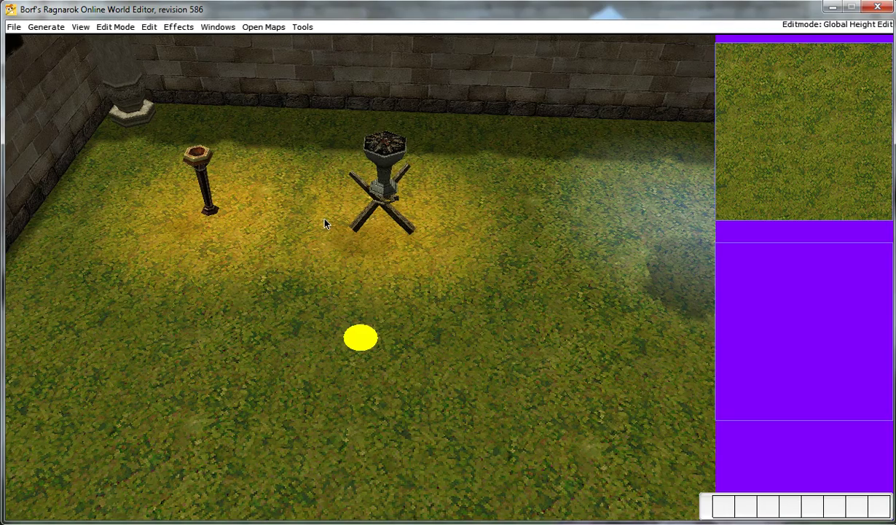
right_drag(324, 223, 331, 237)
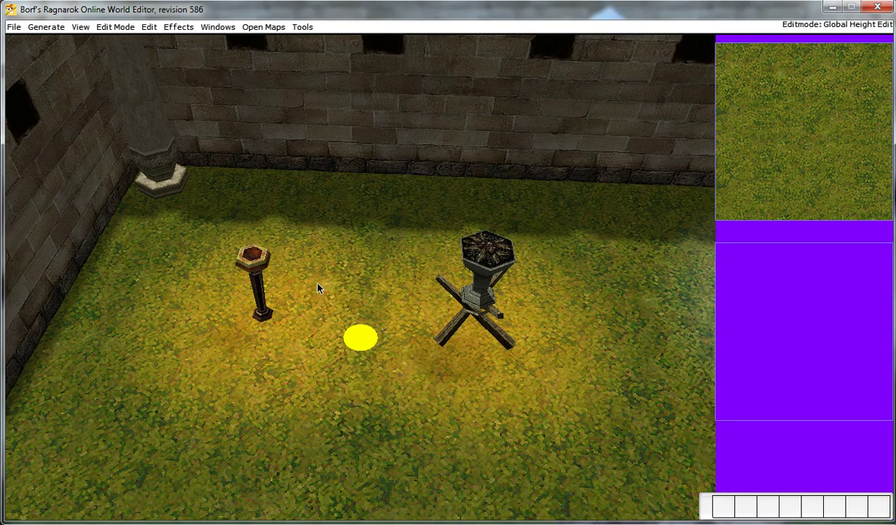
- Examine the floating crystal with its pale blue light and the nearby witch statue
scroll(374, 272, down, 5)
right_drag(472, 332, 363, 301)
scroll(320, 303, up, 4)
right_drag(325, 278, 362, 250)
right_drag(477, 255, 382, 335)
scroll(374, 342, down, 4)
scroll(374, 343, down, 4)
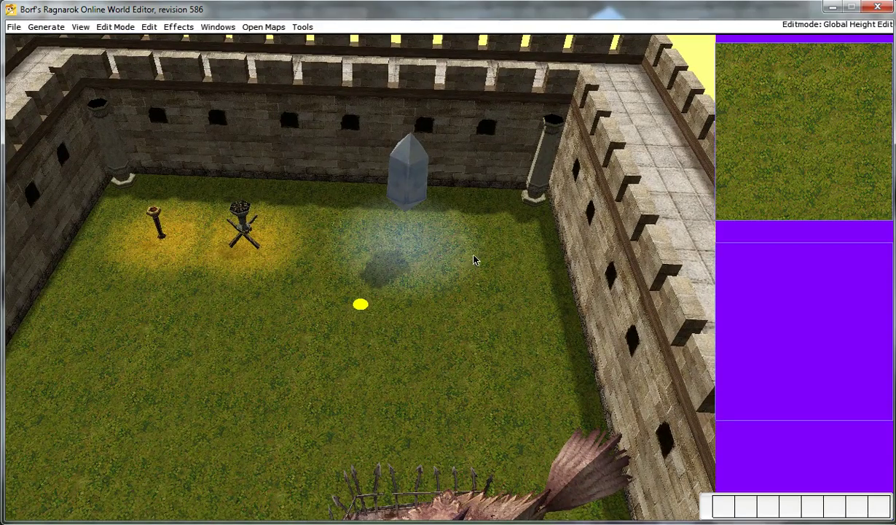
right_drag(409, 390, 421, 333)
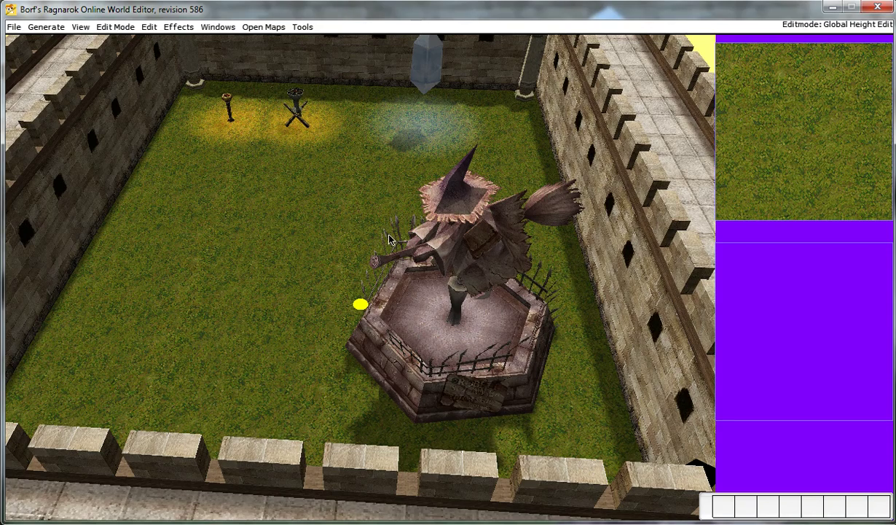
- Compare the crystal's lighting with that of the small torch and the brazier, from afar and close up
right_drag(336, 194, 350, 242)
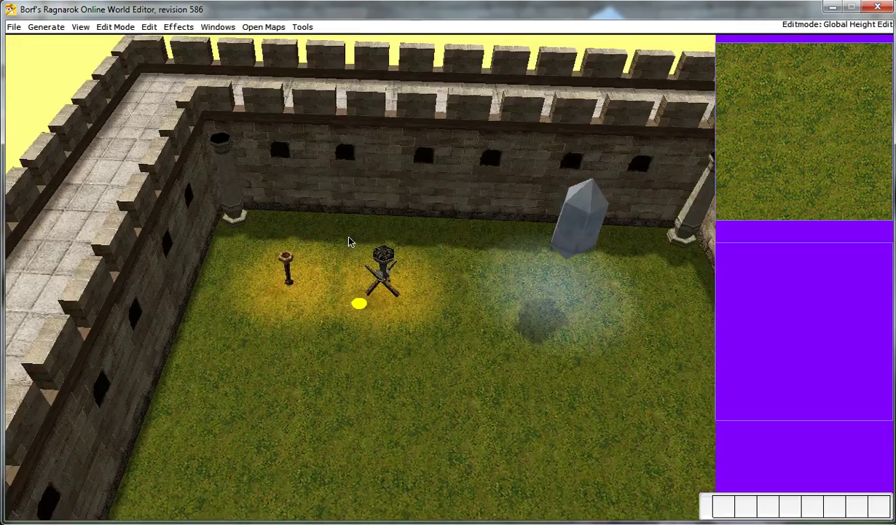
scroll(330, 226, down, 2)
scroll(316, 255, up, 4)
scroll(321, 252, down, 4)
scroll(388, 270, down, 1)
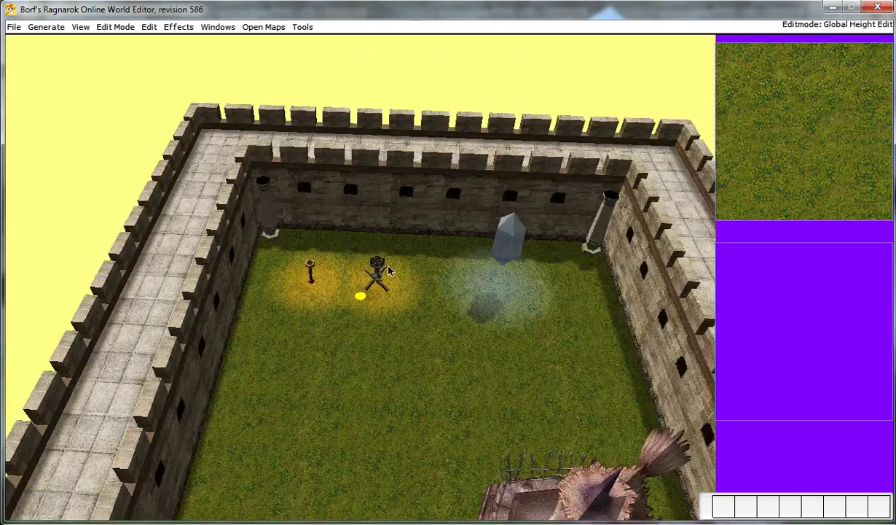
scroll(388, 271, down, 1)
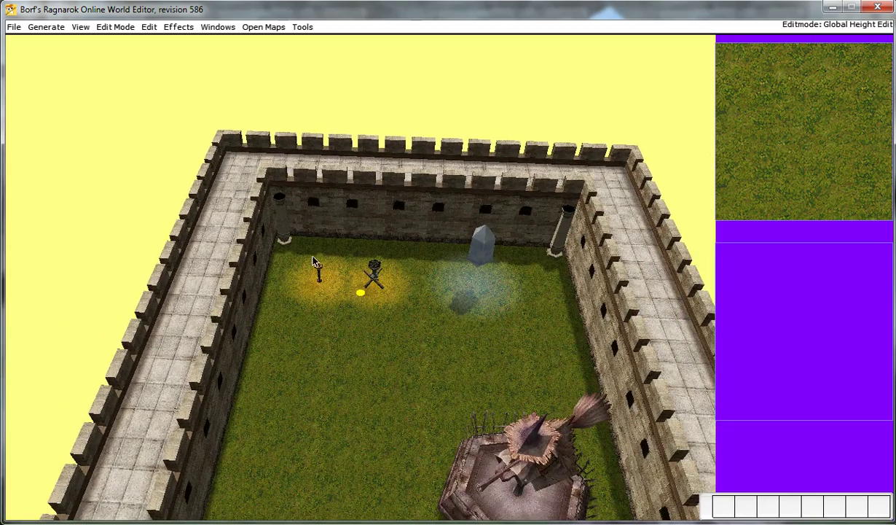
right_drag(311, 255, 252, 168)
scroll(451, 153, up, 6)
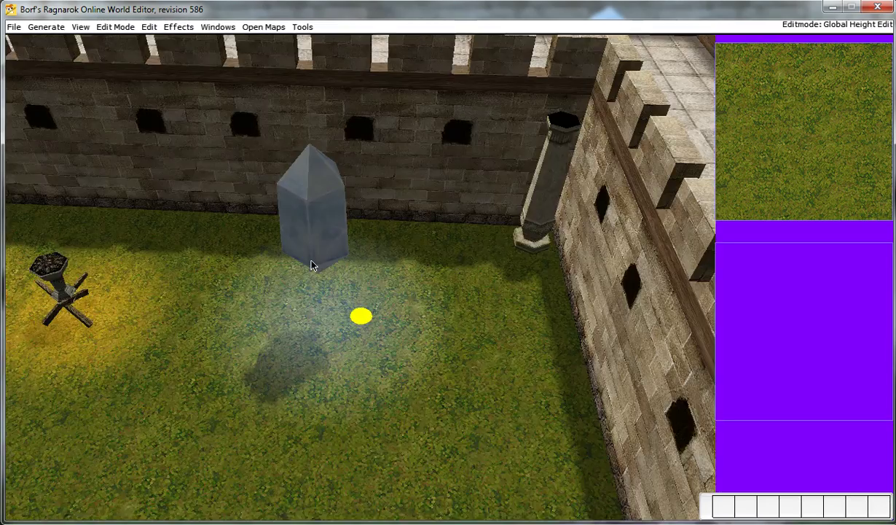
right_drag(311, 266, 221, 267)
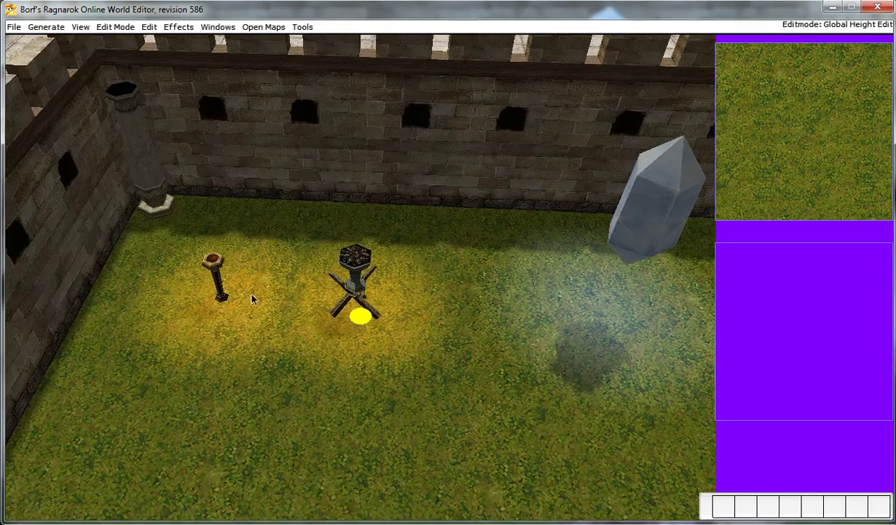
right_drag(346, 281, 282, 300)
scroll(293, 306, up, 4)
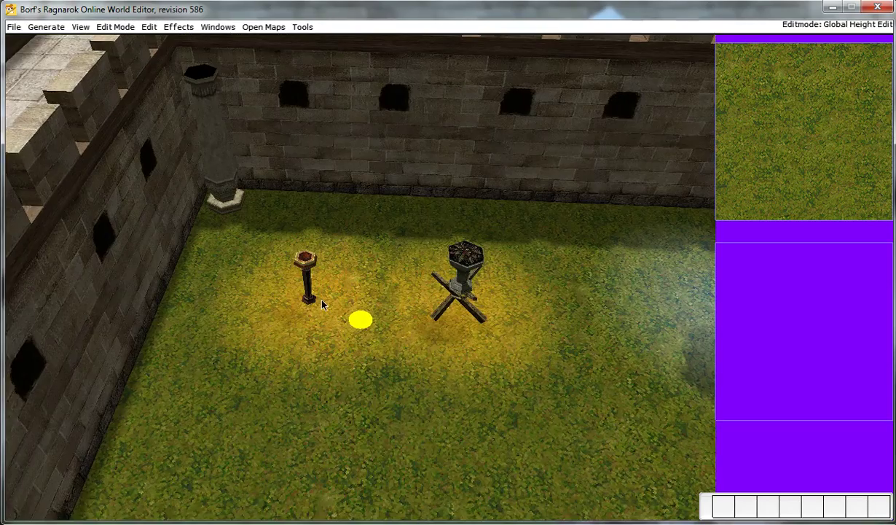
scroll(322, 304, up, 2)
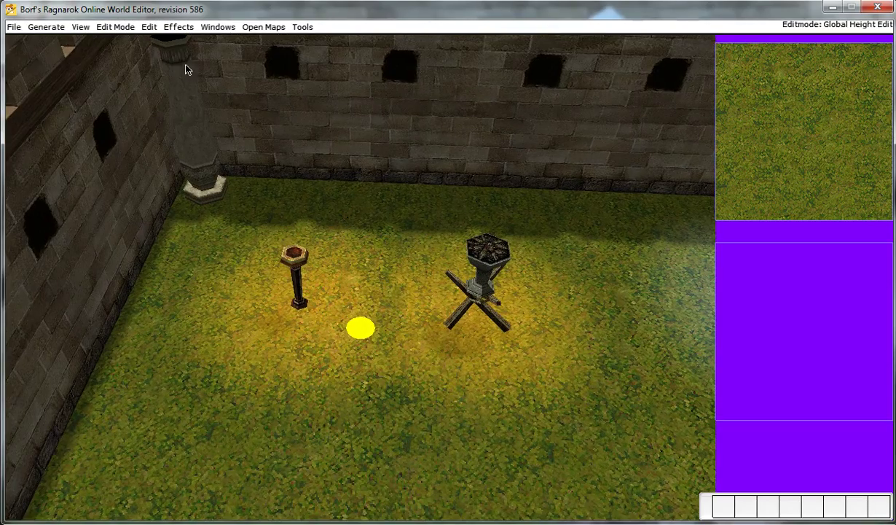
- Switch the editor to Effects Edit mode and select the Torch effect on the small torch
click(127, 28)
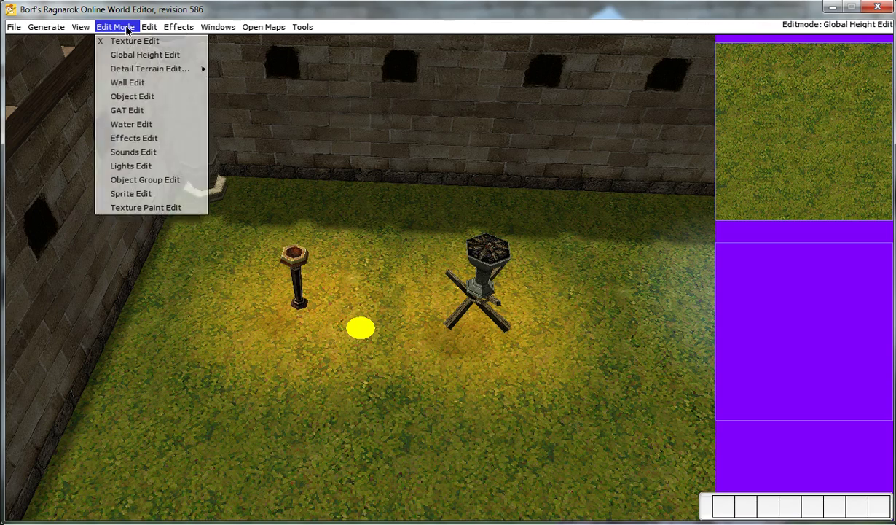
click(132, 136)
right_drag(315, 323, 306, 305)
scroll(308, 319, down, 2)
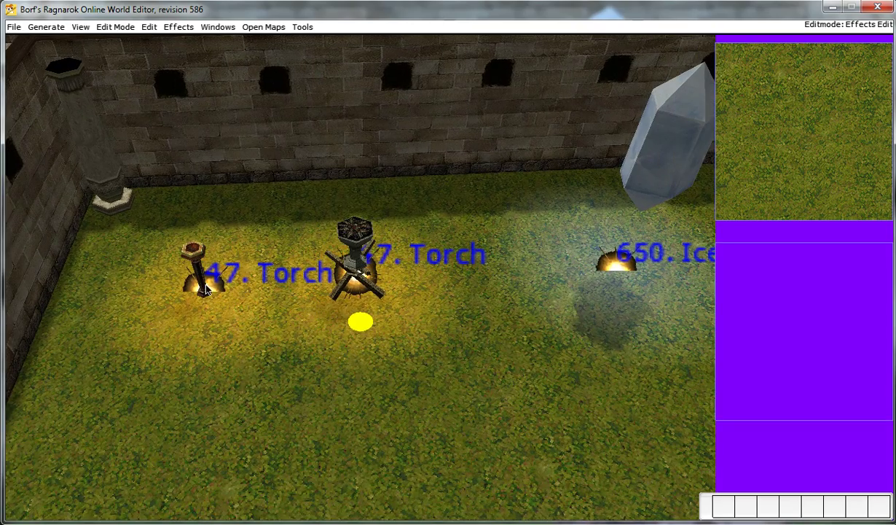
click(204, 283)
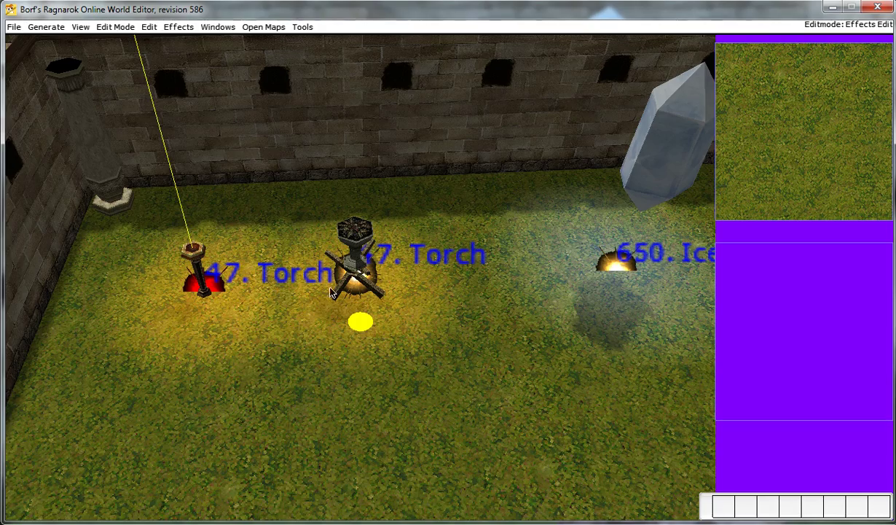
- Select the Ice Cave Level effect beneath the crystal and view the Niflheim Bat effects around the witch statue
right_drag(326, 288, 193, 271)
right_drag(459, 296, 384, 295)
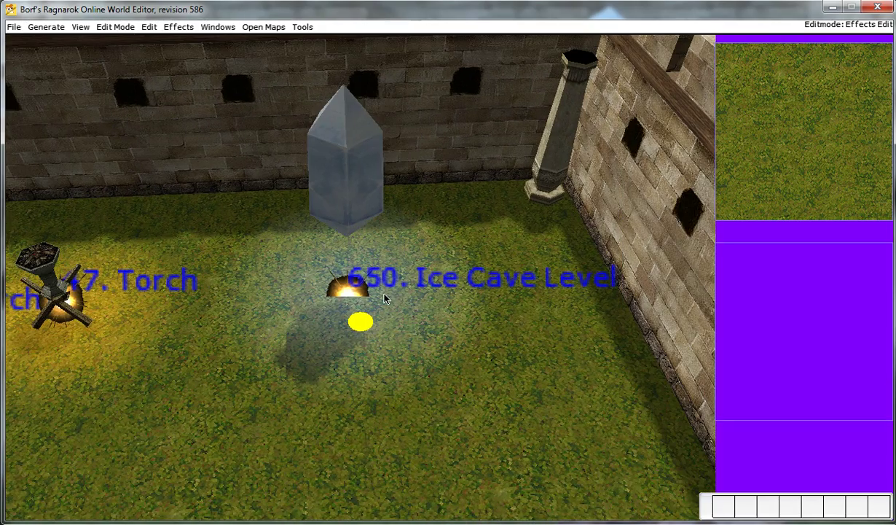
click(453, 299)
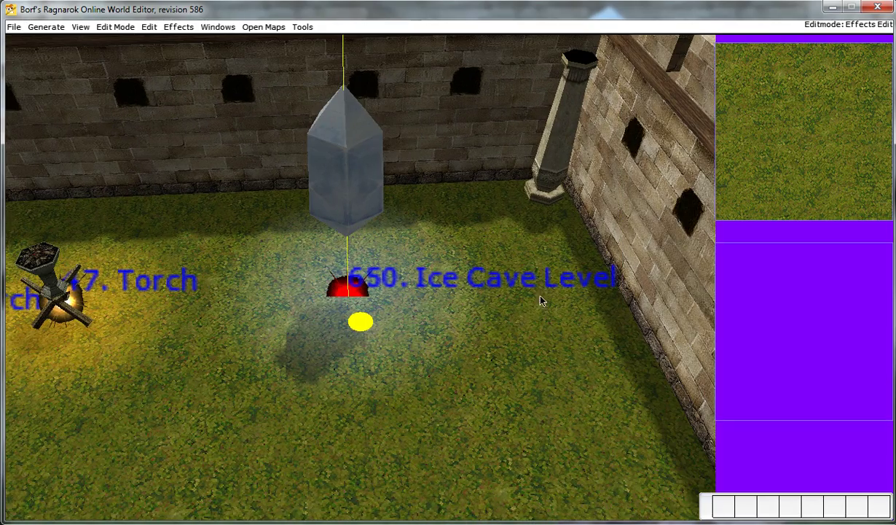
right_drag(540, 300, 270, 274)
right_drag(401, 350, 360, 278)
scroll(360, 279, down, 4)
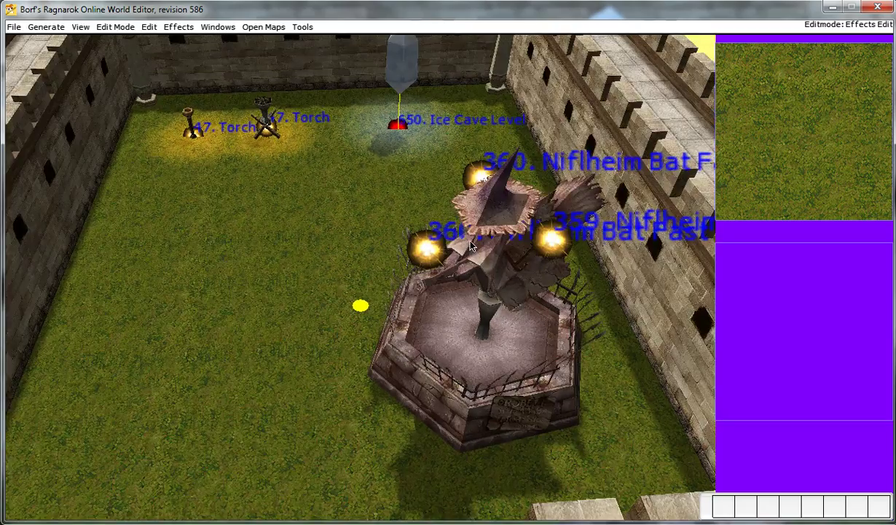
- Inspect the properties of the small torch's Torch effect, including its loop time, and close them
right_drag(361, 216, 405, 285)
scroll(394, 288, up, 4)
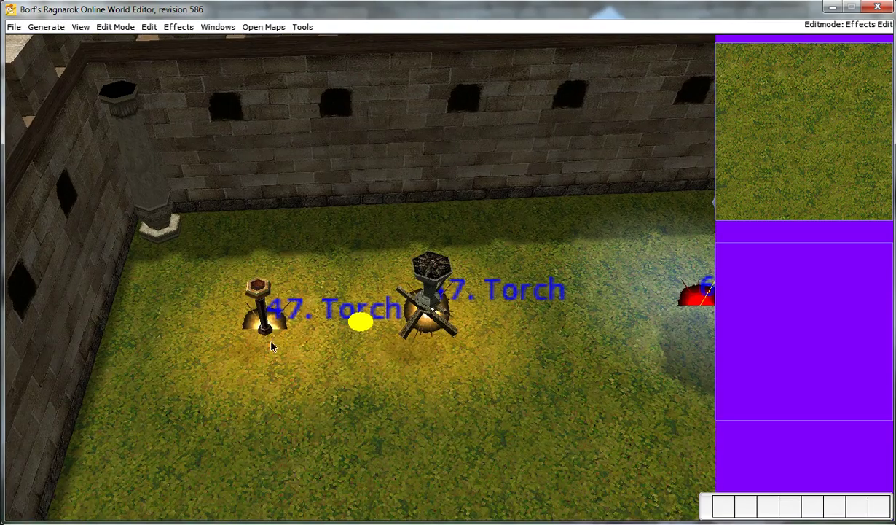
click(271, 342)
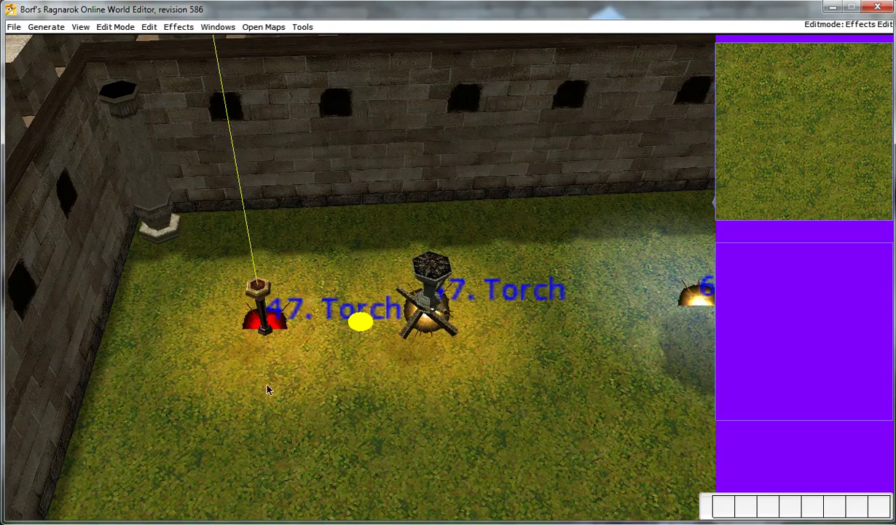
double_click(266, 331)
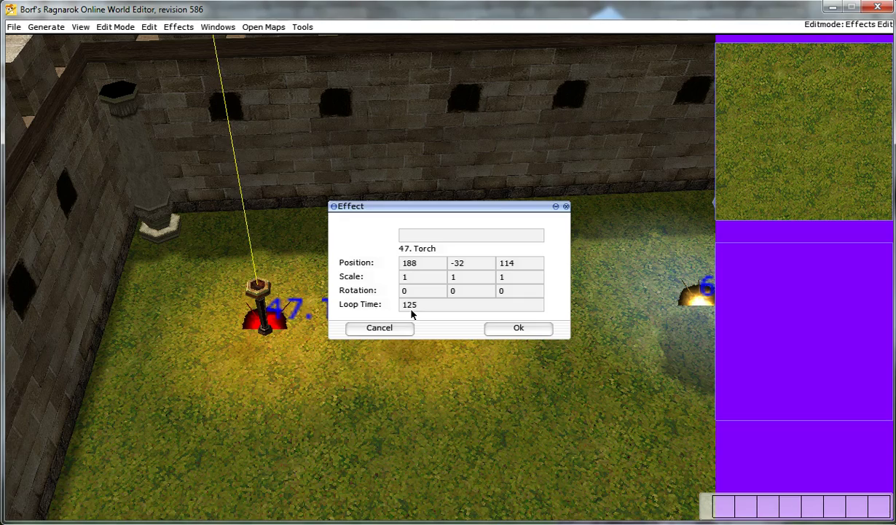
click(520, 332)
- Open the properties of the Ice Cave Level 4 Circle effect beneath the crystal
right_drag(488, 330, 419, 312)
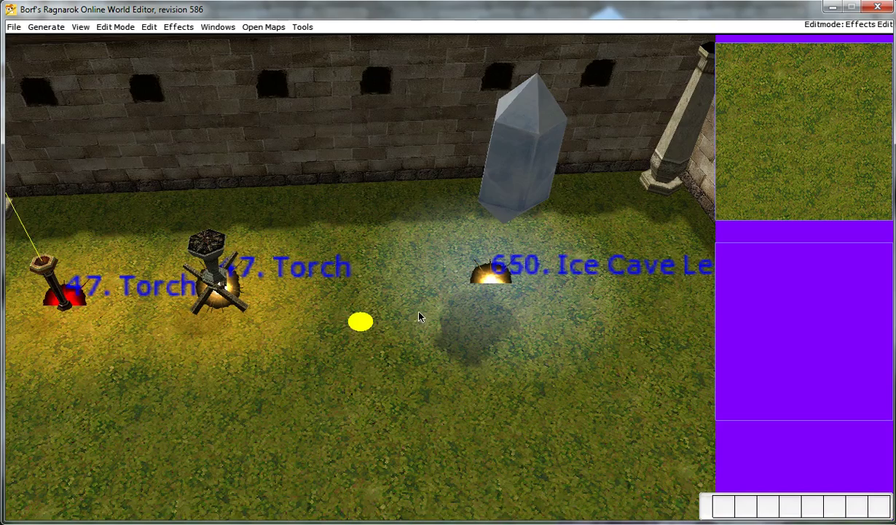
click(492, 283)
key(Return)
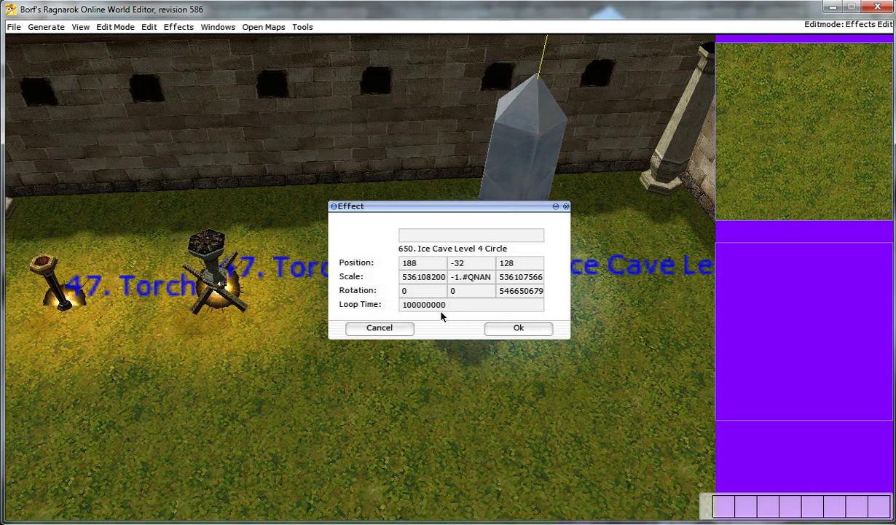
- Inspect the properties of the larger torch's Torch effect, then review the crystal's Ice Cave Level 4 Circle effect again and close it
click(514, 329)
double_click(227, 302)
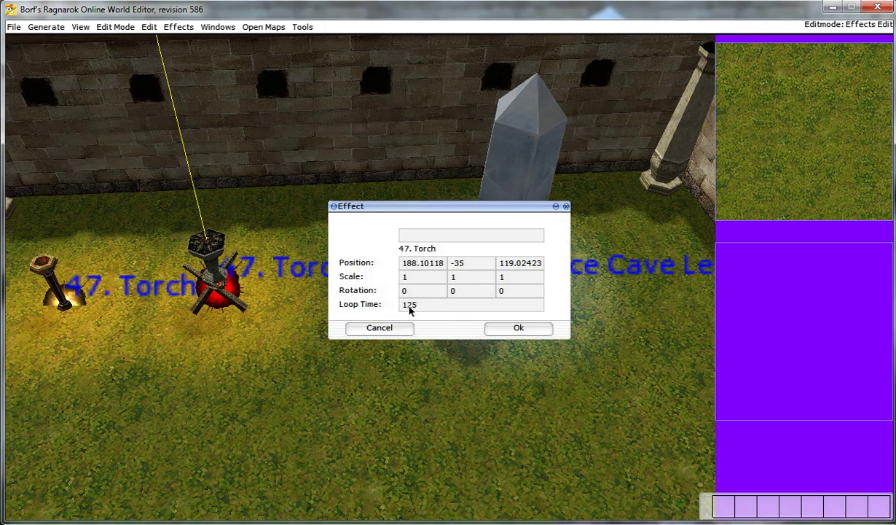
click(498, 330)
double_click(488, 271)
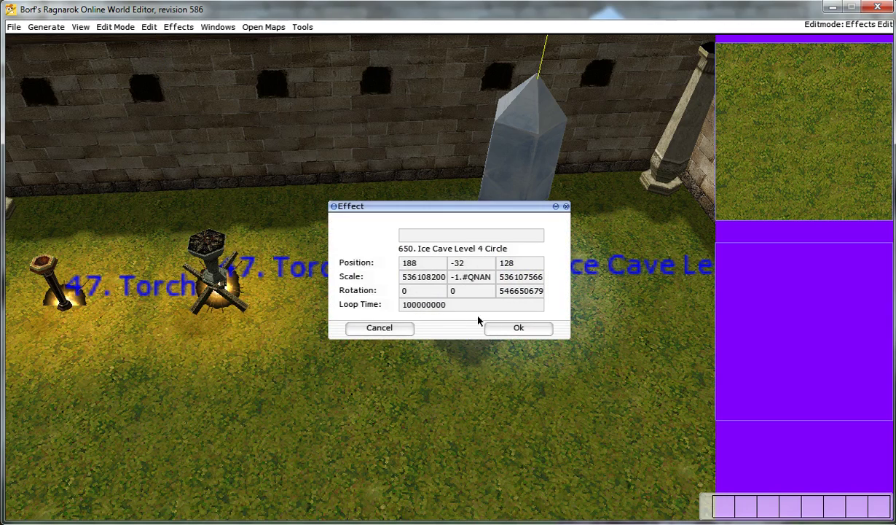
click(492, 329)
- Inspect the properties of the Niflheim Bat Fast effect behind the witch statue's hat and close them
scroll(436, 399, down, 6)
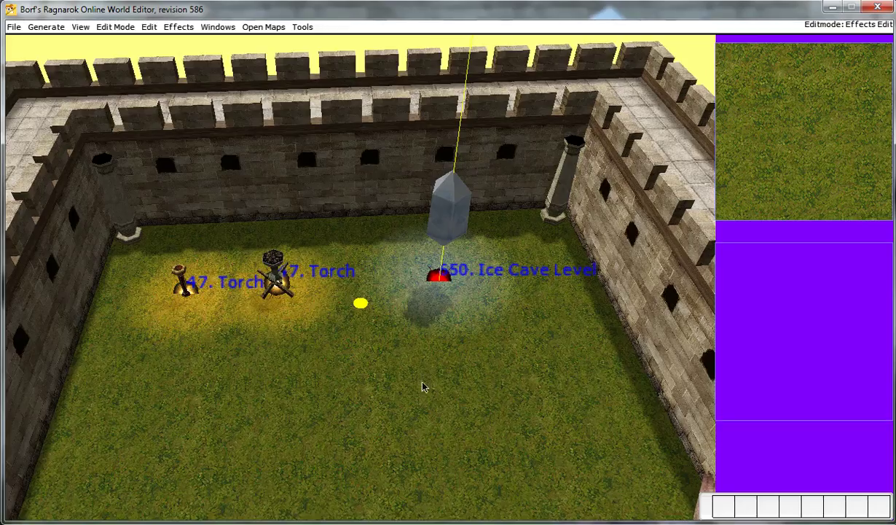
right_drag(424, 386, 386, 384)
right_drag(351, 328, 325, 381)
scroll(325, 380, down, 2)
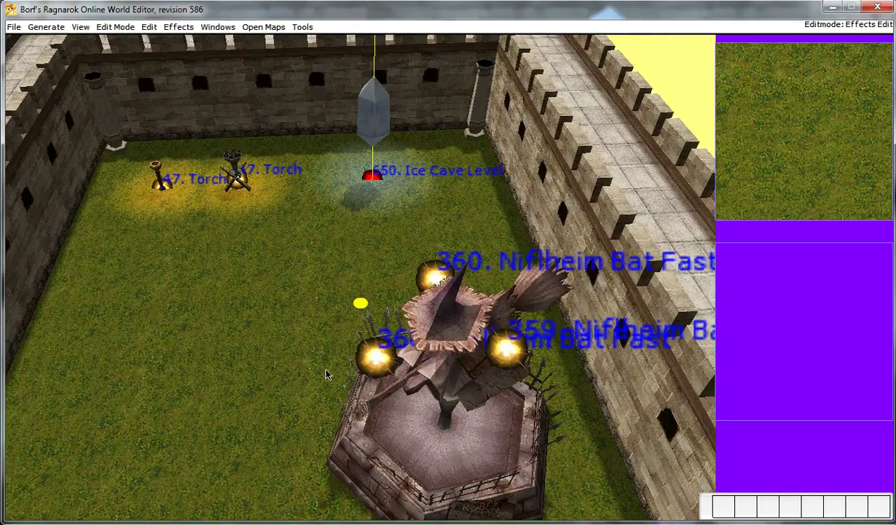
scroll(328, 368, up, 2)
right_drag(326, 374, 302, 375)
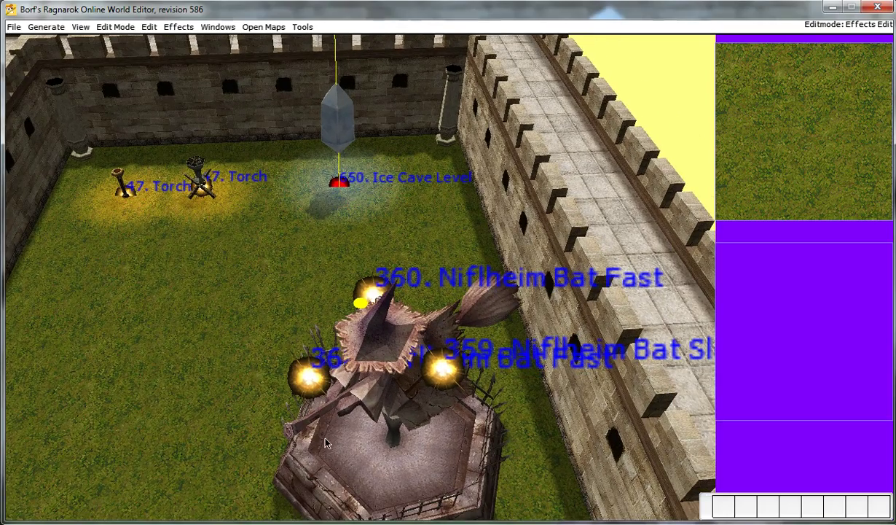
click(382, 382)
key(Return)
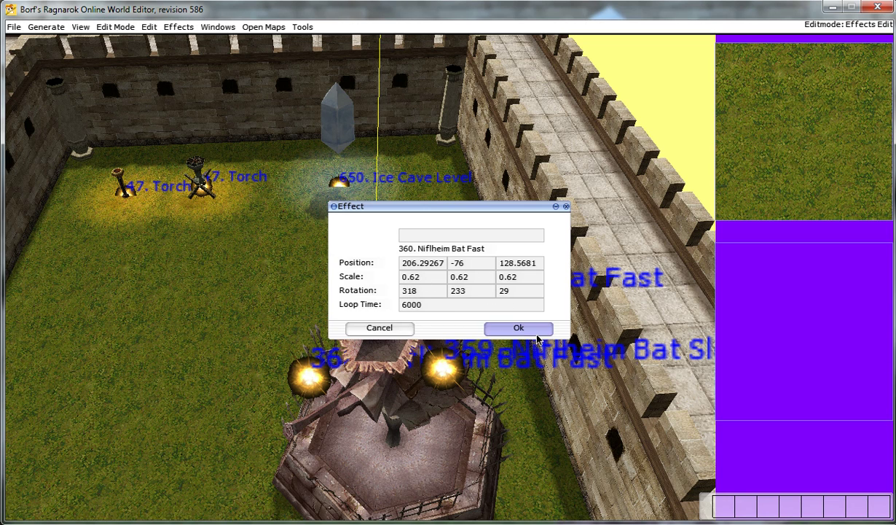
click(518, 327)
- Browse the available effects by number range, including 0 - 33 and 442 - 475, without choosing one
mouse_move(518, 328)
right_down()
mouse_move(401, 315)
mouse_move(389, 338)
mouse_move(371, 307)
right_up()
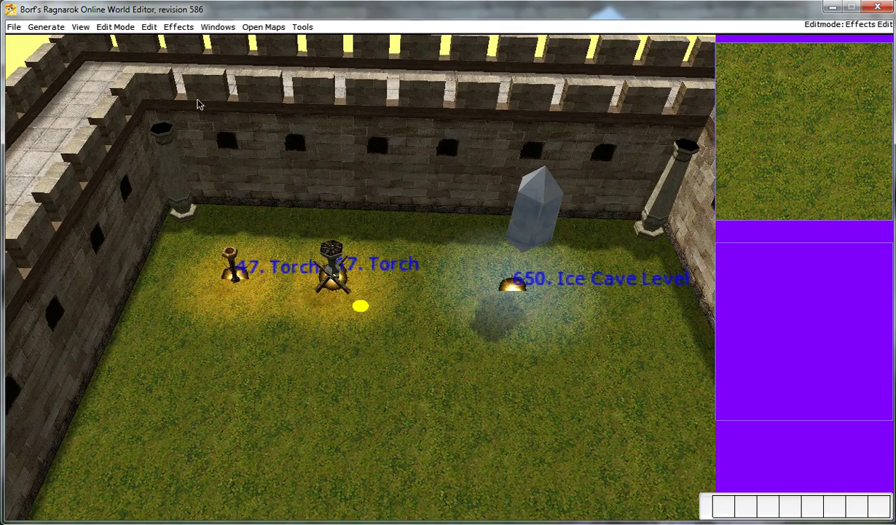
click(178, 28)
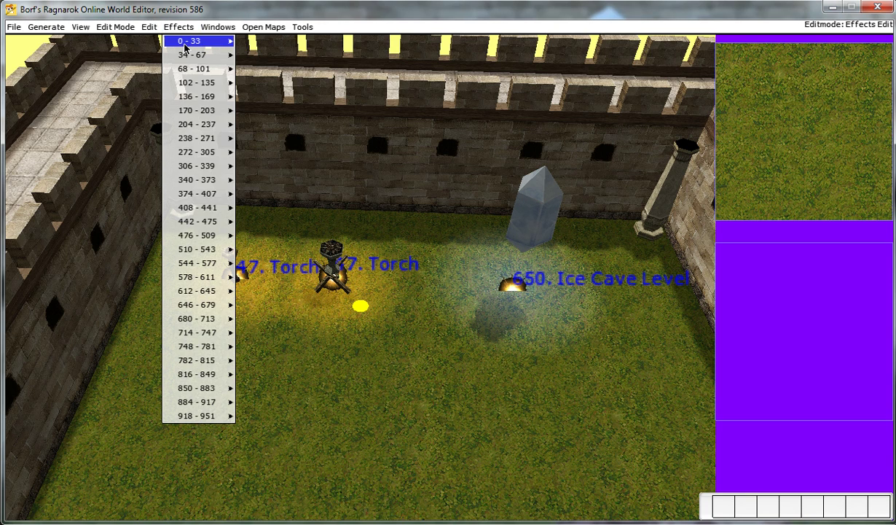
click(185, 44)
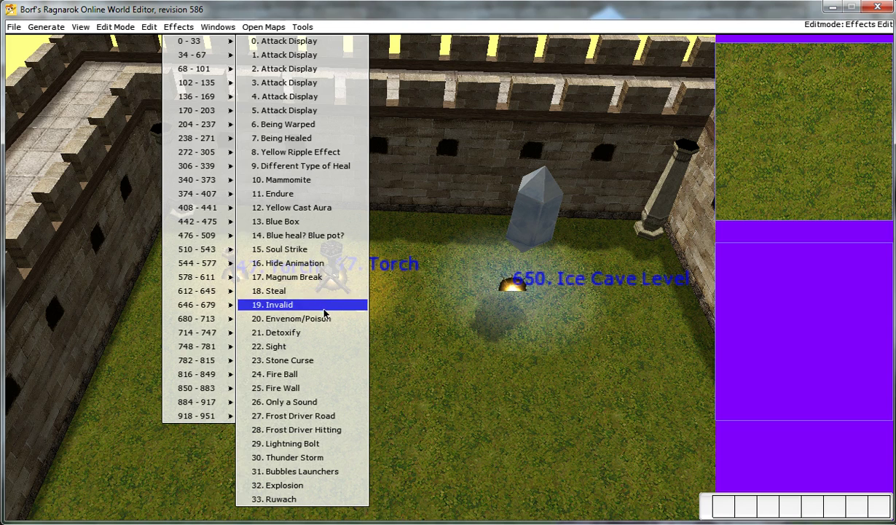
mouse_move(217, 226)
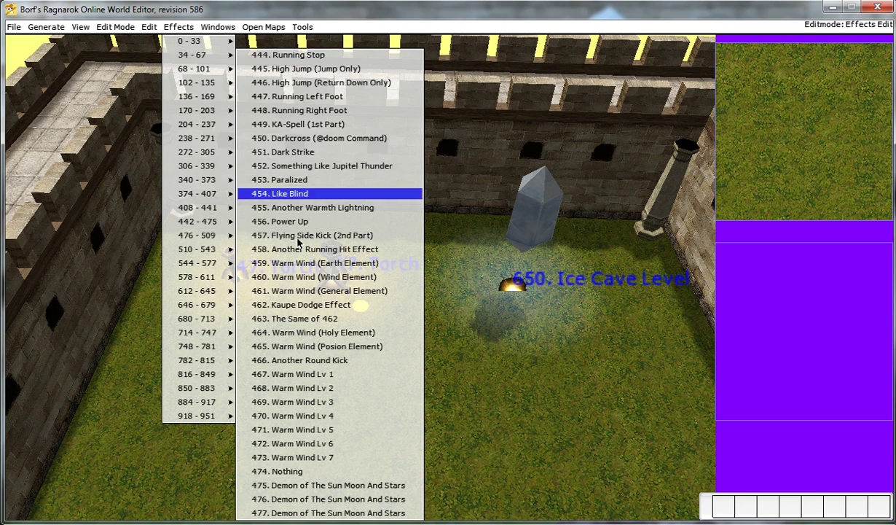
click(512, 335)
- Place a new 47. Torch effect on the open grass in front of the larger torch
click(175, 27)
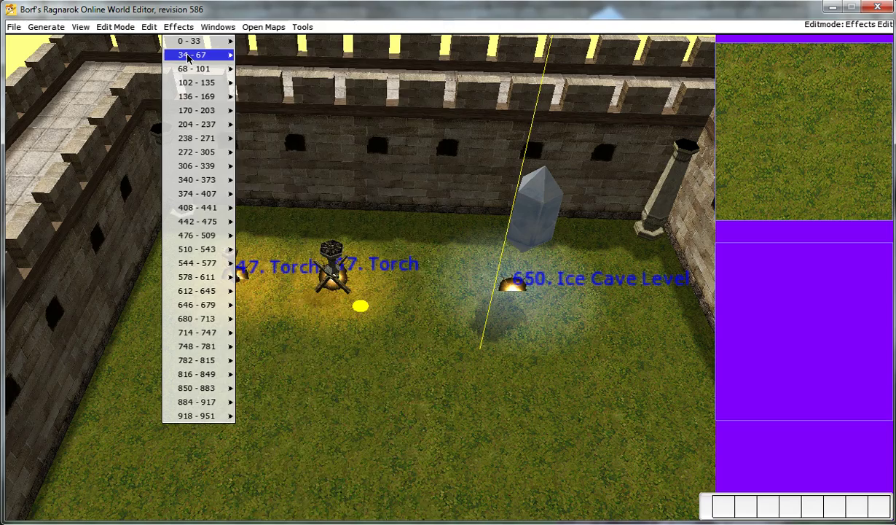
mouse_move(197, 54)
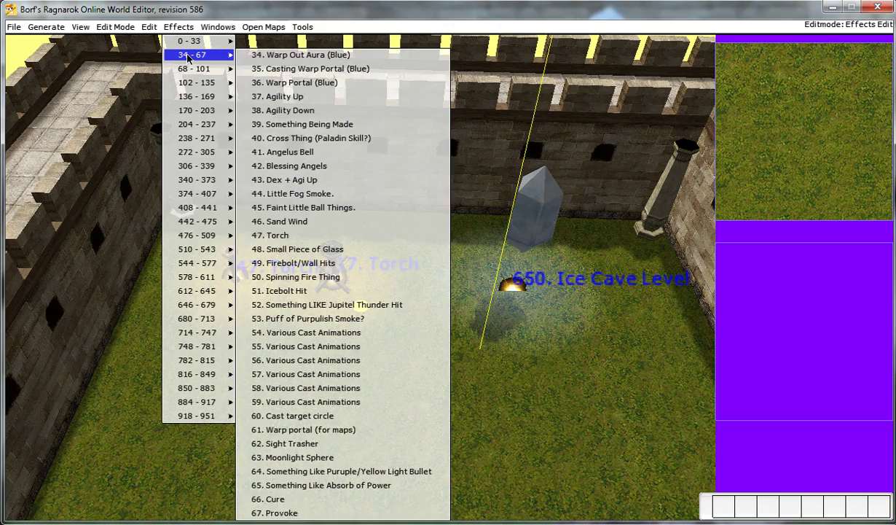
click(289, 243)
right_drag(314, 453, 322, 350)
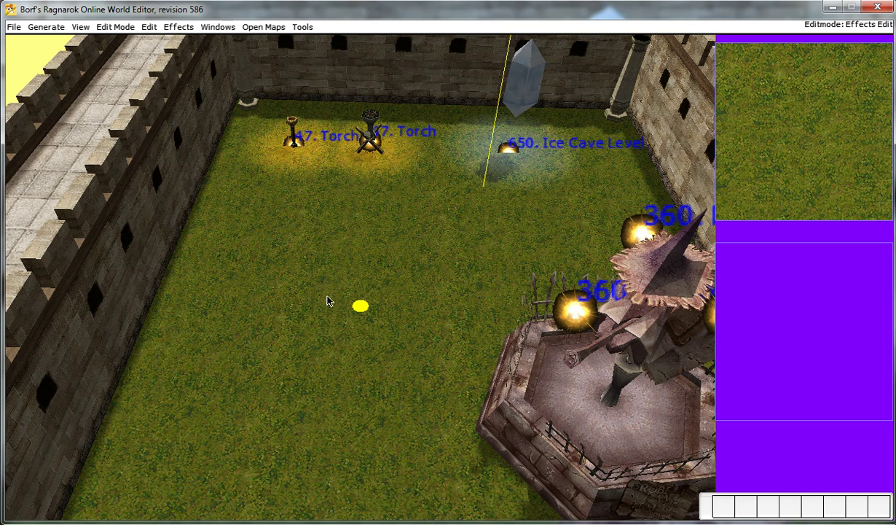
click(349, 256)
right_click(363, 263)
right_drag(323, 230, 328, 295)
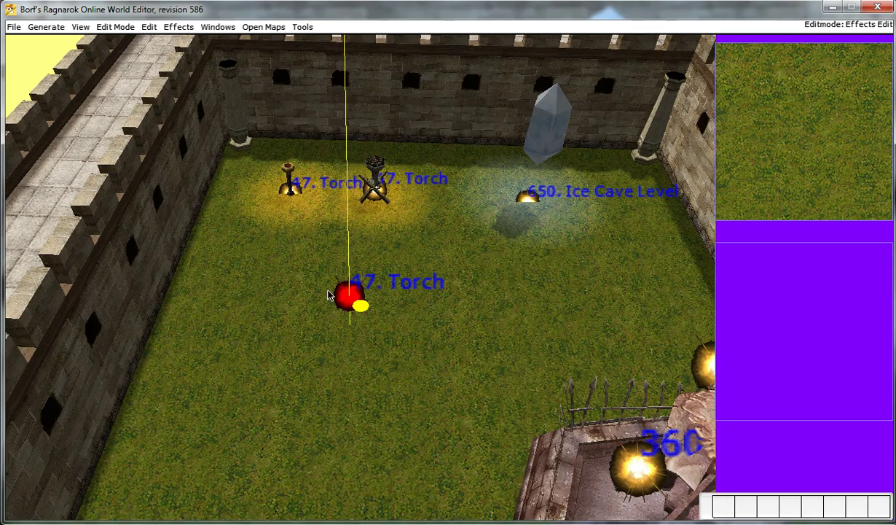
- Review the new Torch effect's properties, keep them as they are, and shift the effect slightly across the grass
double_click(344, 295)
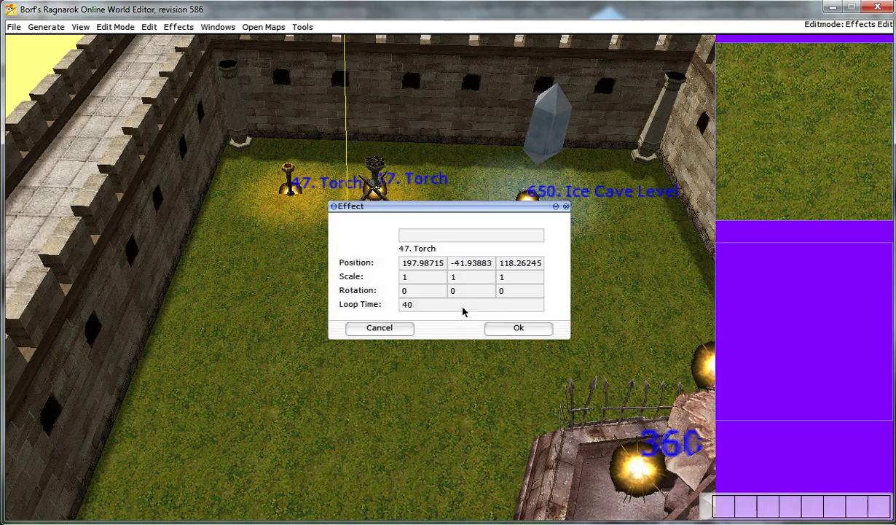
click(510, 328)
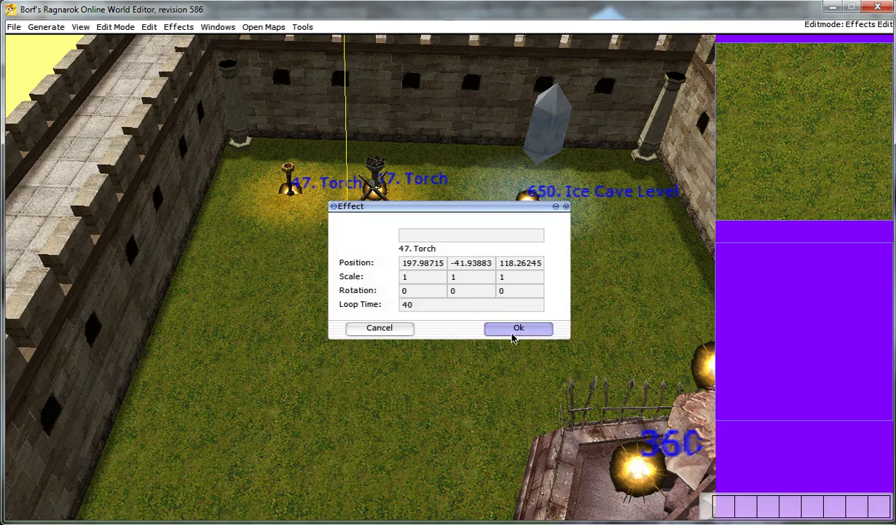
scroll(396, 295, up, 2)
mouse_move(395, 294)
right_down()
mouse_move(394, 316)
mouse_move(394, 298)
right_up()
mouse_move(335, 338)
mouse_down()
mouse_move(374, 375)
mouse_move(404, 317)
mouse_move(436, 376)
mouse_move(348, 325)
mouse_move(370, 344)
mouse_up()
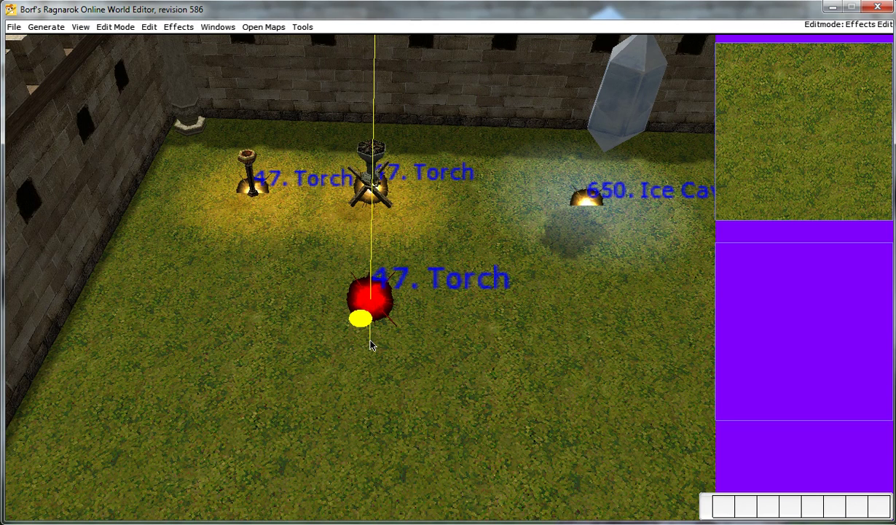
- Delete the new Torch effect, bring it back, and adjust its height over the grass in front of the larger torch
key(Delete)
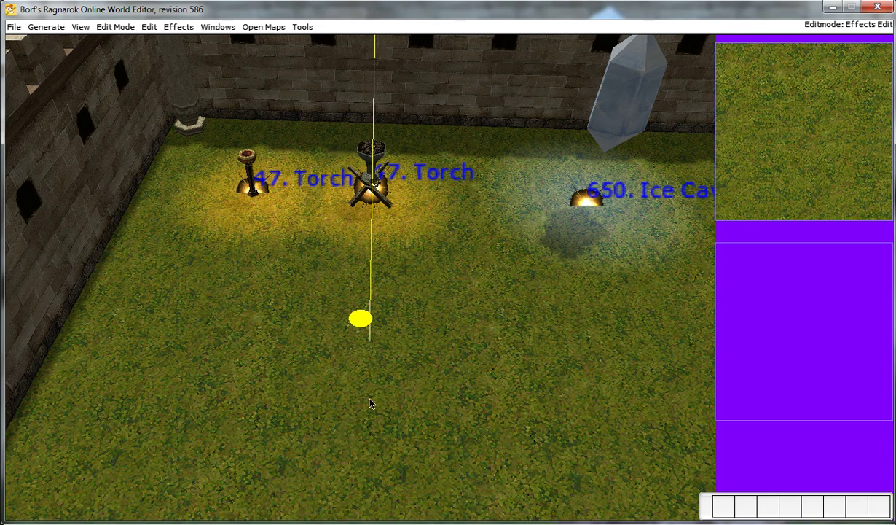
key(ctrl+z)
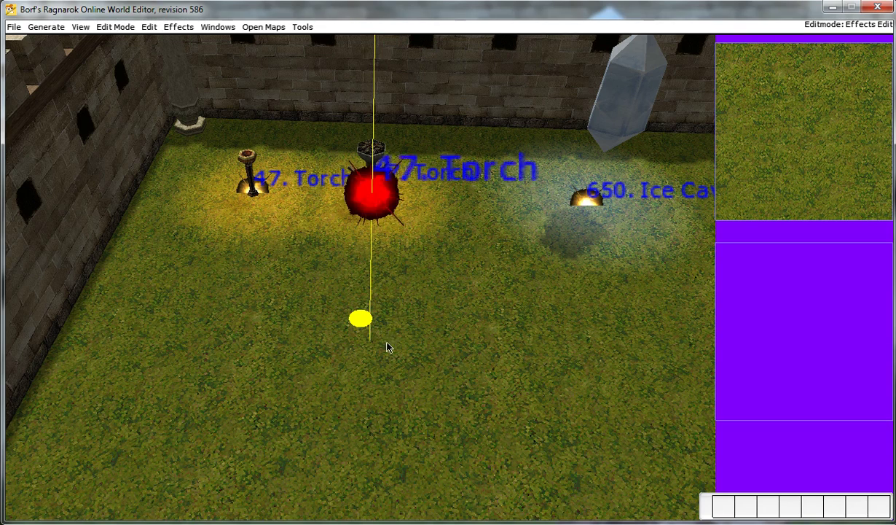
mouse_move(387, 333)
mouse_down()
mouse_move(388, 327)
mouse_move(389, 337)
mouse_up()
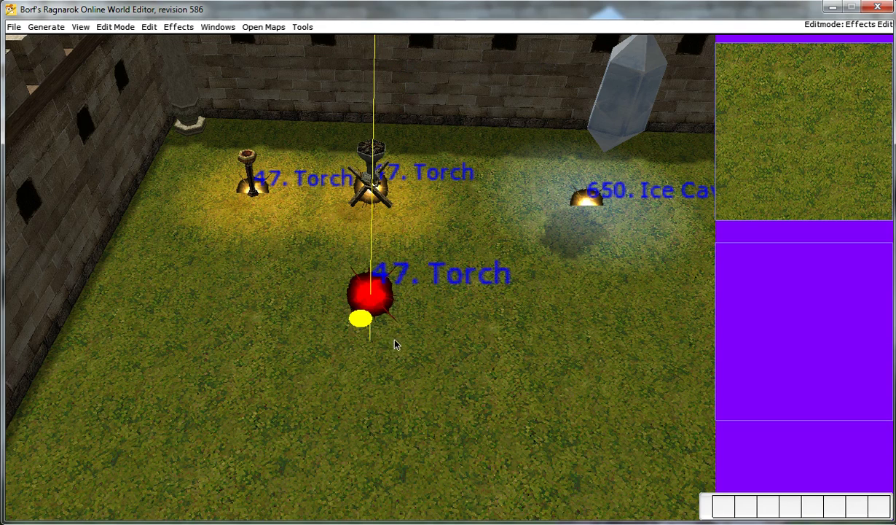
- Examine the new Torch effect's position in the courtyard and look closely at the effects on the two torch models
right_drag(394, 340, 407, 354)
scroll(407, 357, down, 5)
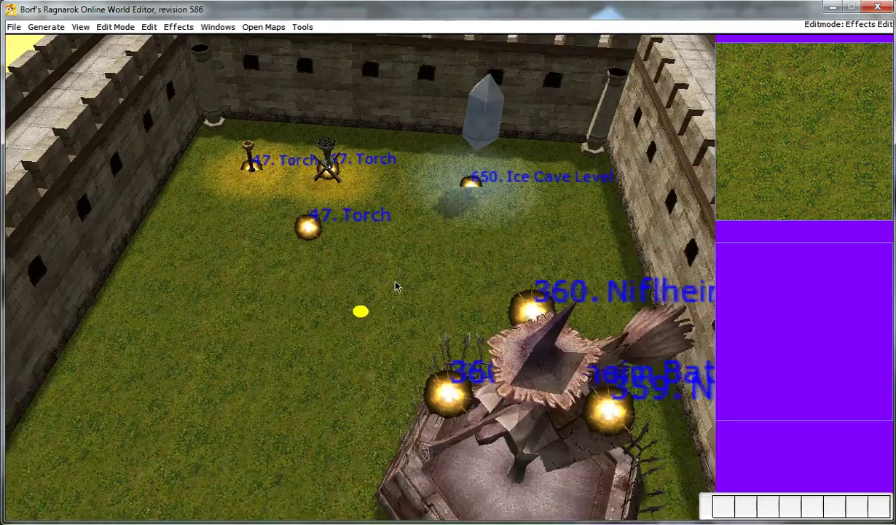
scroll(391, 273, up, 5)
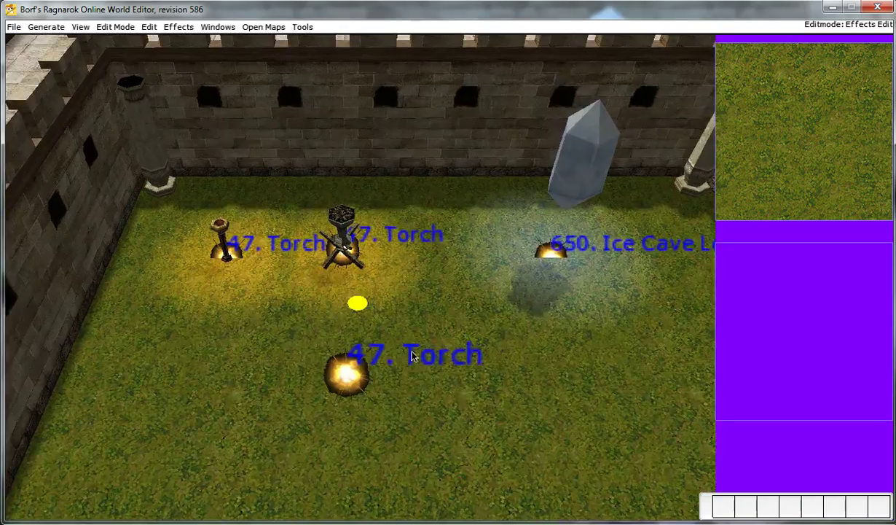
scroll(408, 333, up, 5)
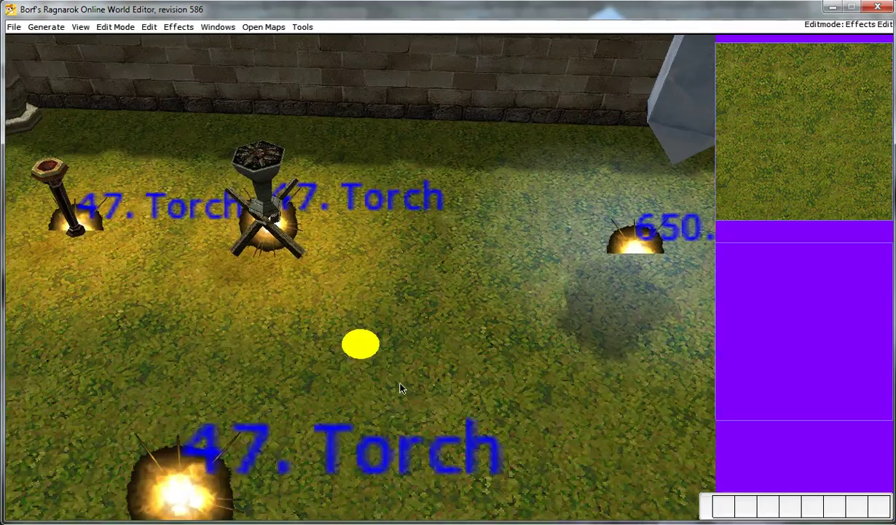
right_drag(400, 383, 406, 386)
right_drag(376, 306, 387, 344)
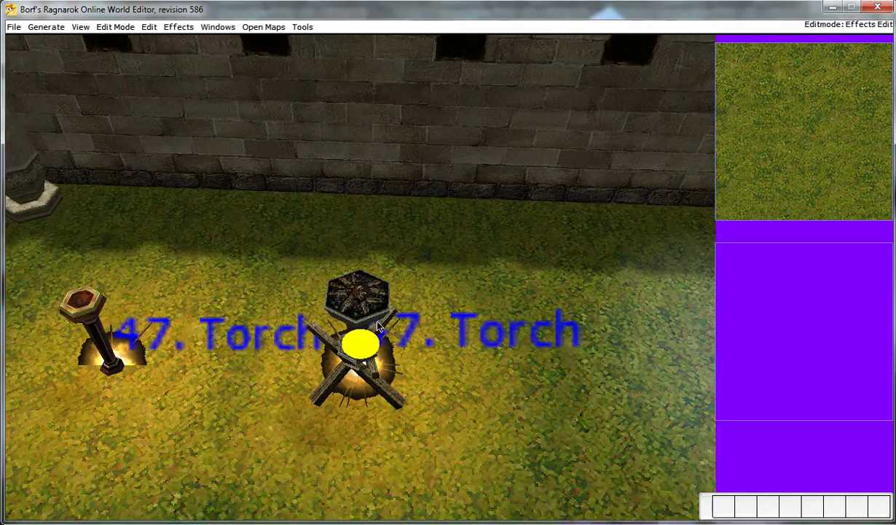
scroll(387, 344, up, 1)
scroll(387, 348, down, 3)
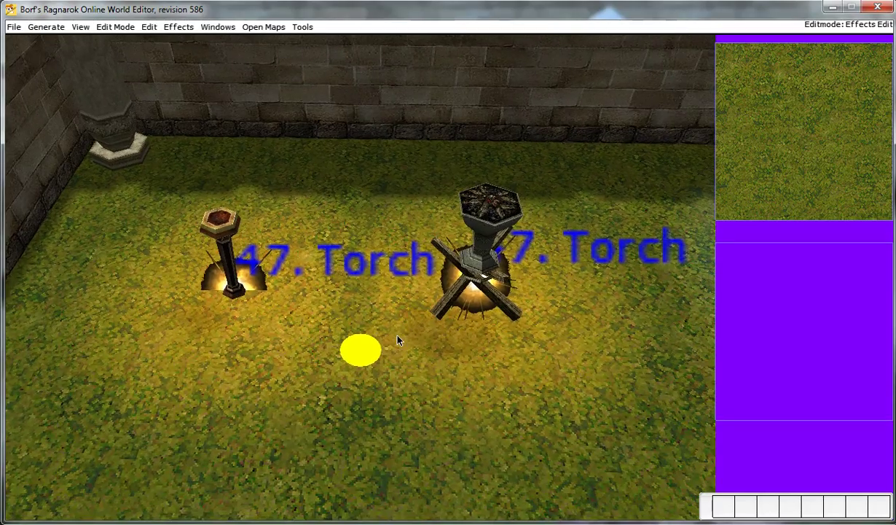
scroll(373, 330, up, 2)
scroll(334, 309, up, 3)
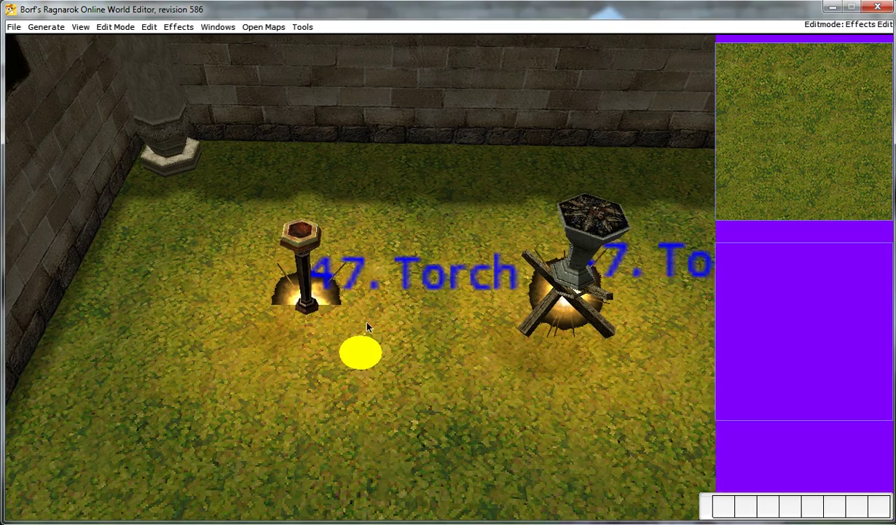
- Select the small torch's Torch effect, review its properties and close them
click(301, 307)
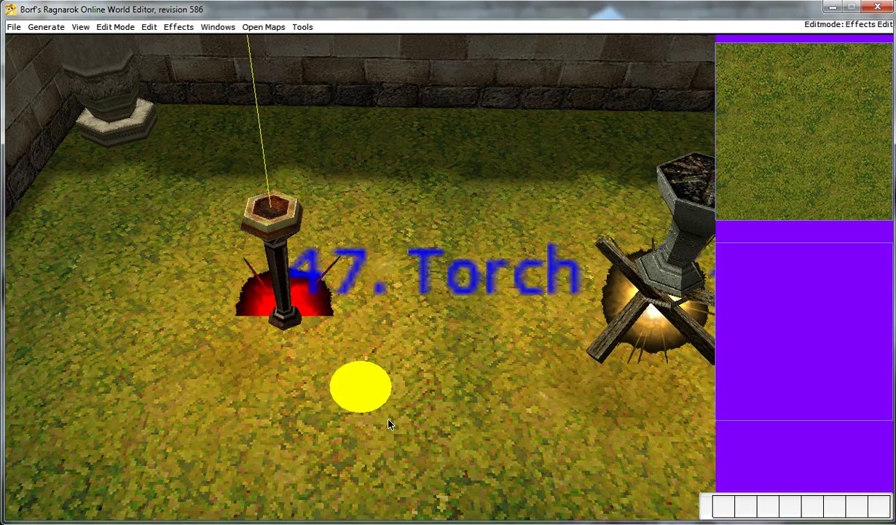
key(Return)
click(517, 329)
scroll(403, 304, down, 3)
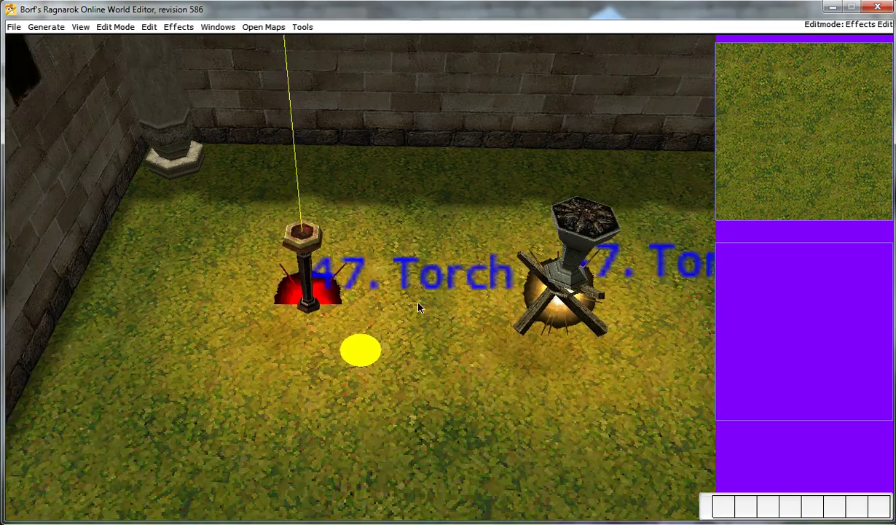
- Select the newly placed Torch effect on the open grass and open its properties
right_drag(419, 306, 397, 314)
scroll(397, 315, down, 3)
scroll(390, 314, down, 4)
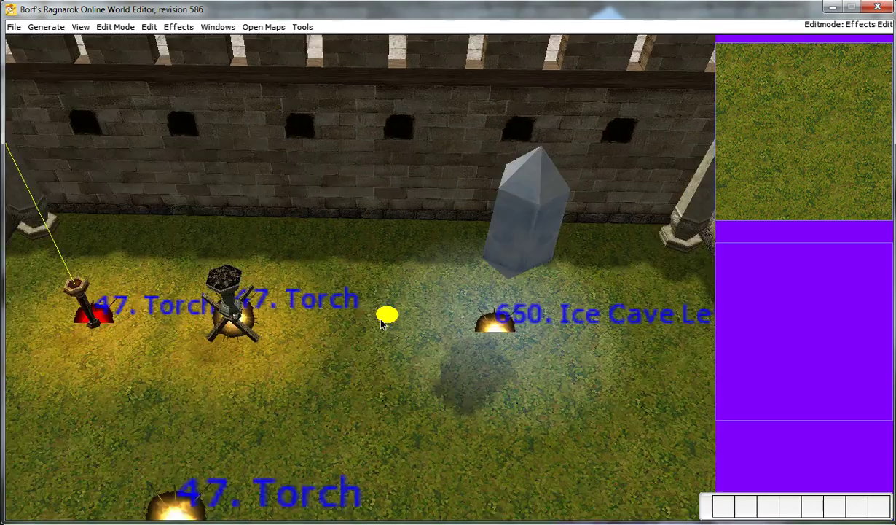
scroll(379, 315, up, 2)
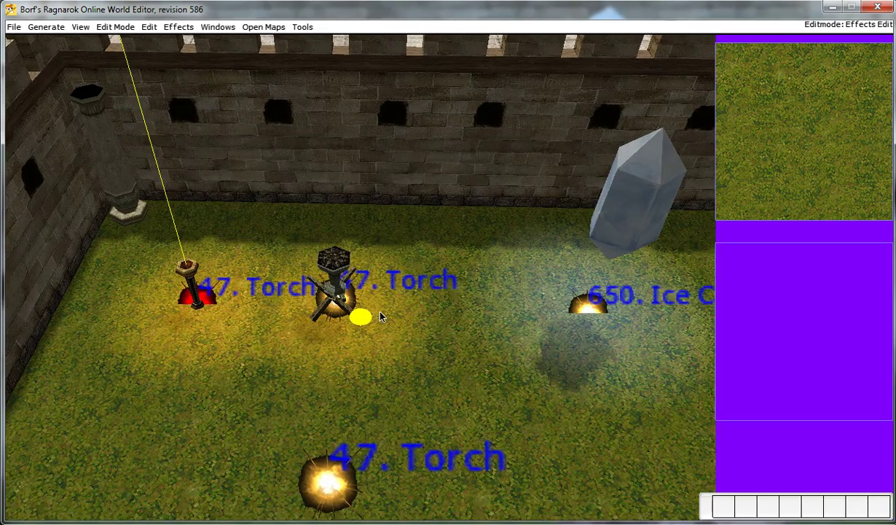
scroll(372, 304, down, 1)
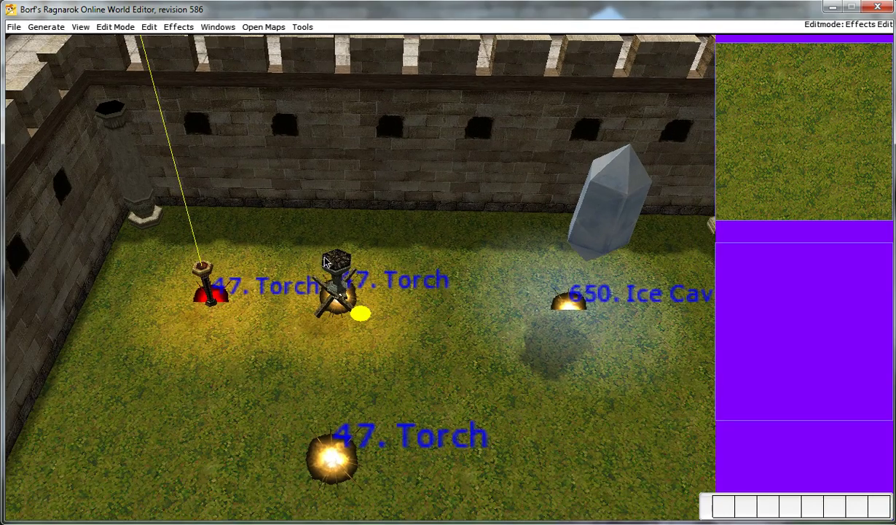
scroll(375, 295, down, 2)
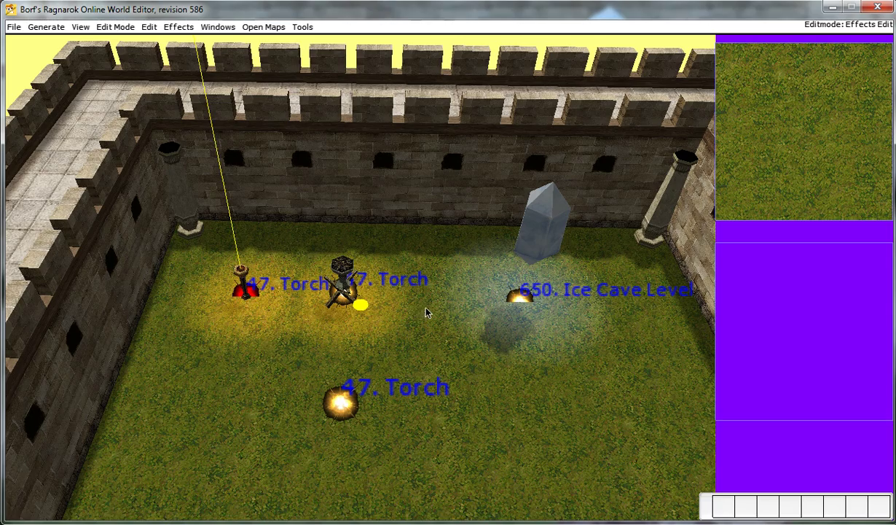
scroll(427, 311, down, 3)
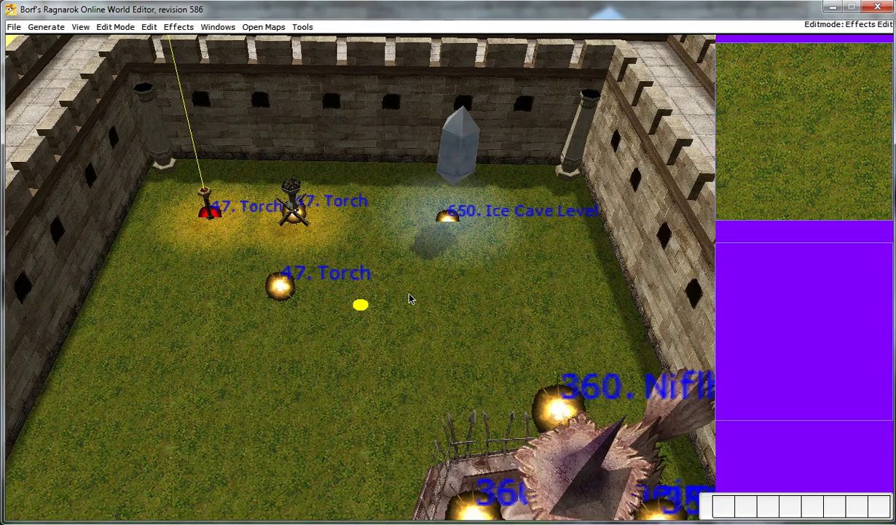
right_drag(409, 294, 411, 306)
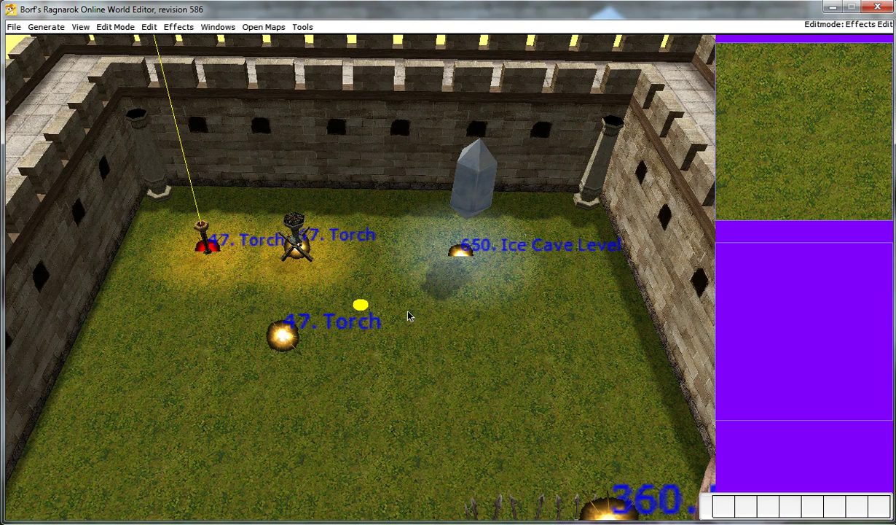
click(306, 353)
key(Return)
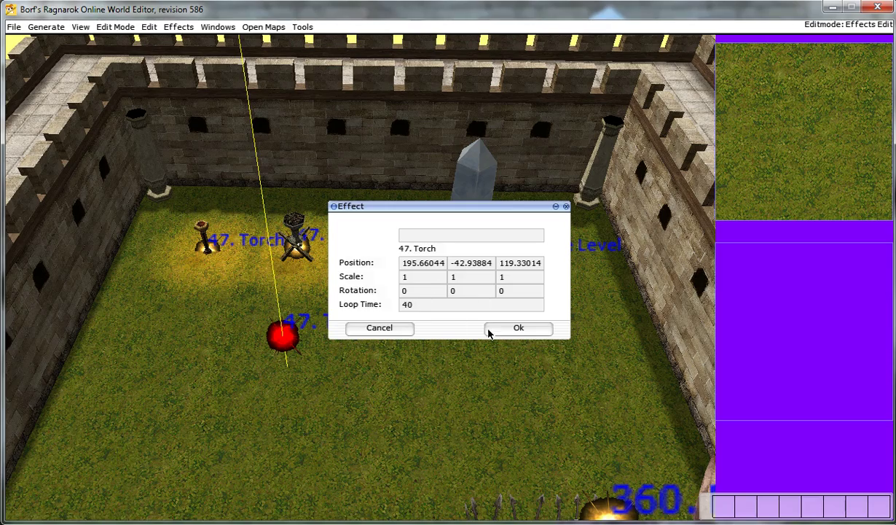
- Close the new Torch effect's properties and deselect the effect on the open grass
click(518, 328)
scroll(266, 324, up, 1)
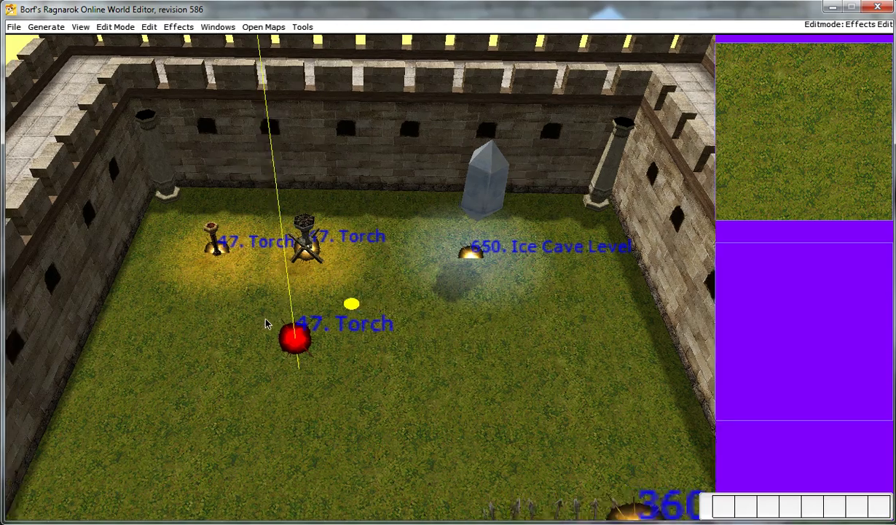
right_drag(265, 324, 313, 353)
click(322, 324)
right_drag(252, 258, 300, 300)
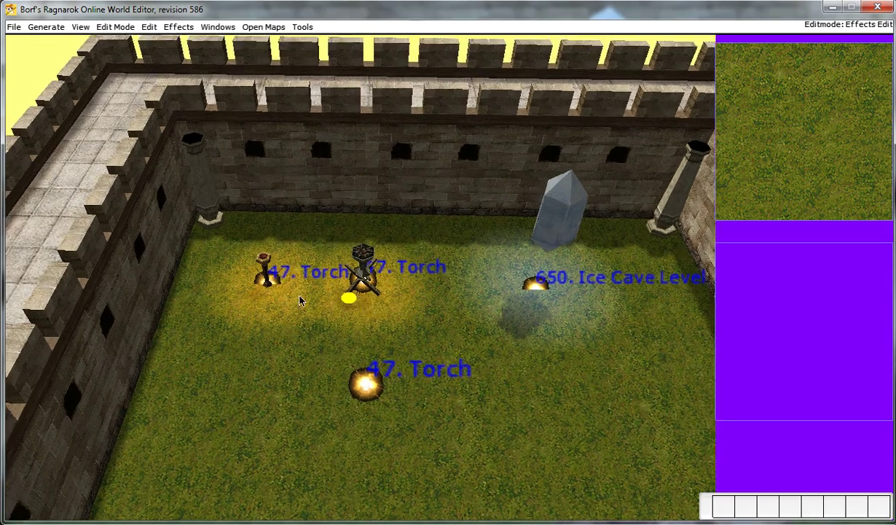
scroll(298, 300, up, 1)
- Open the map data\in_sphinx1.rsw from the GRF in Effects Edit mode
click(13, 28)
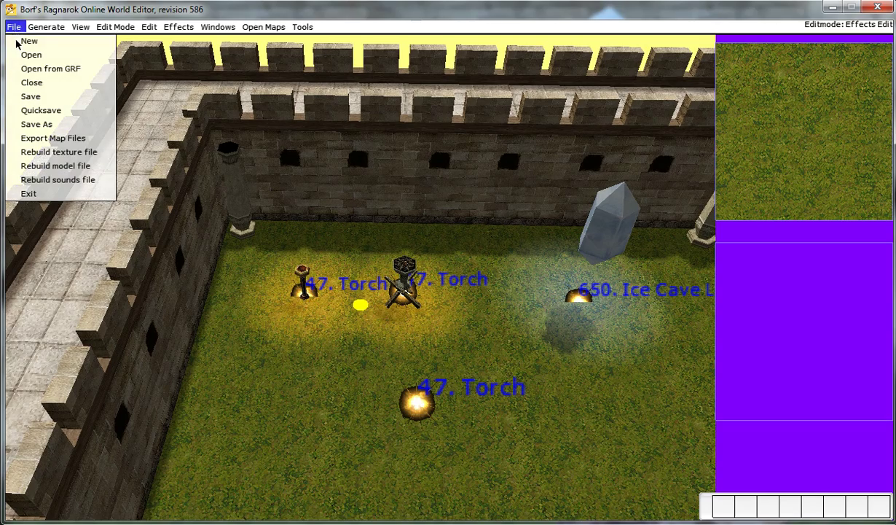
click(29, 65)
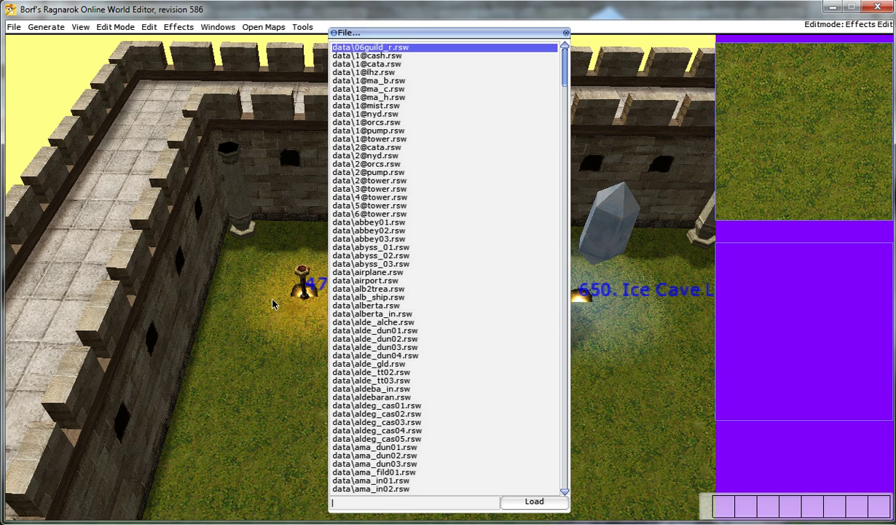
text(sp)
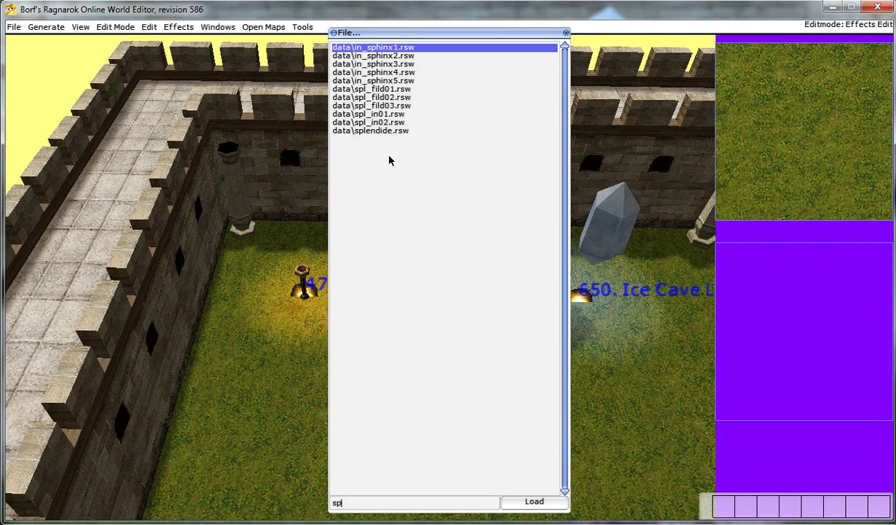
double_click(365, 48)
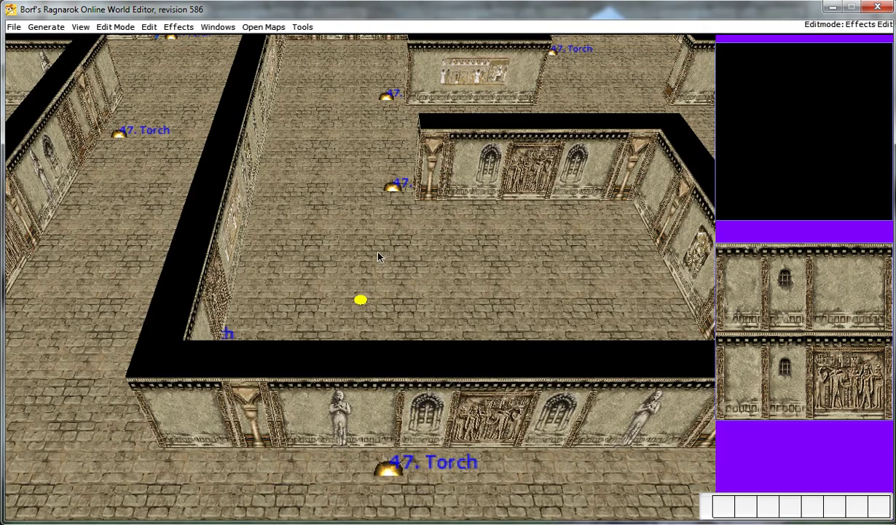
click(117, 29)
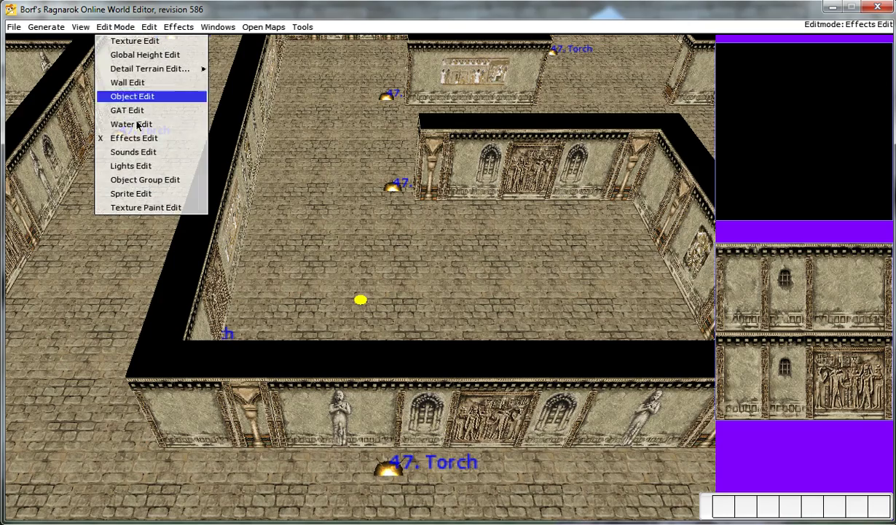
click(126, 142)
- Select the Torch effect on a torch model beside the wall corner, review its properties and close them
right_drag(375, 166, 377, 228)
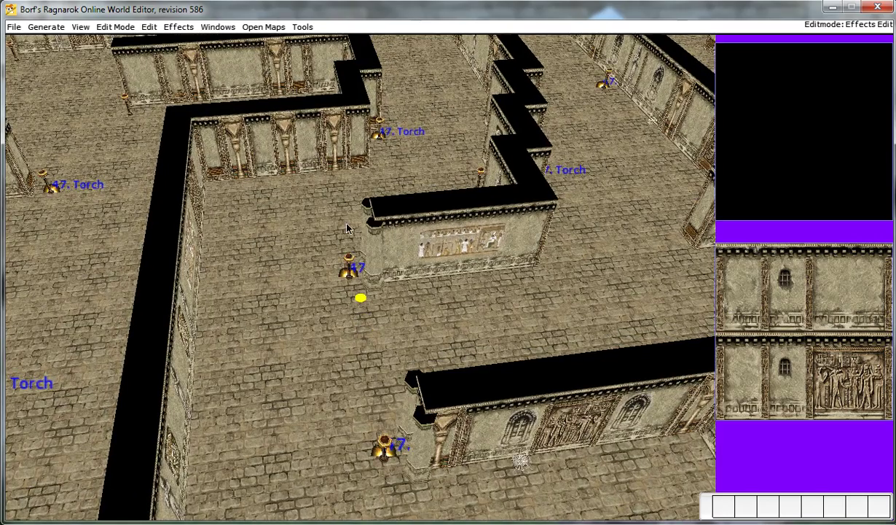
right_drag(355, 264, 393, 266)
click(392, 264)
right_drag(331, 250, 321, 319)
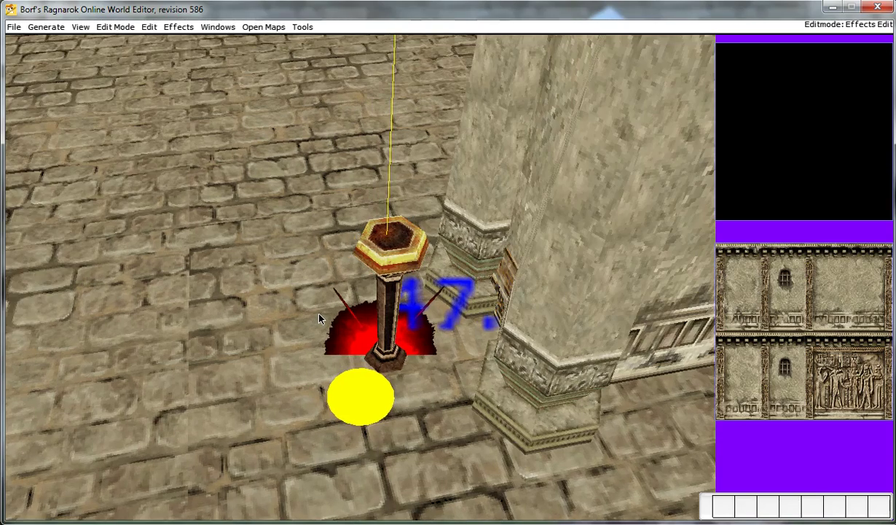
double_click(366, 275)
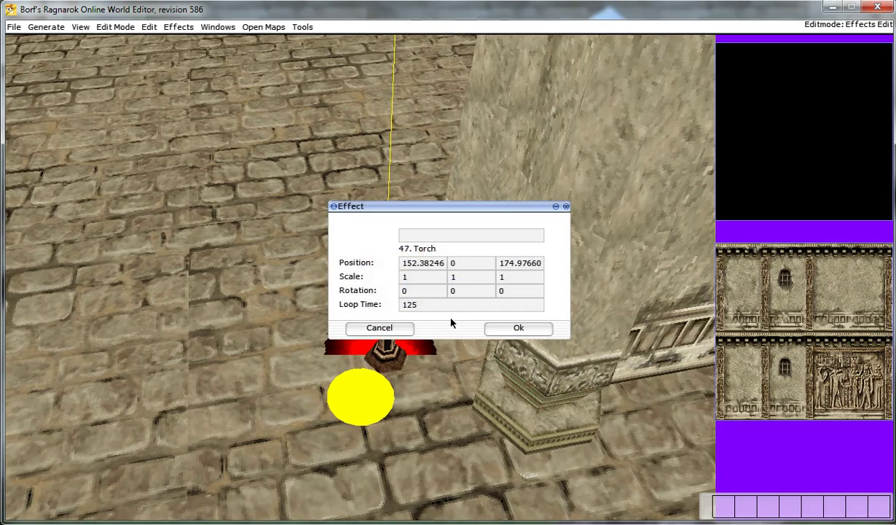
click(499, 330)
- Return to the courtyard map and turn on the display of its models
scroll(346, 240, down, 5)
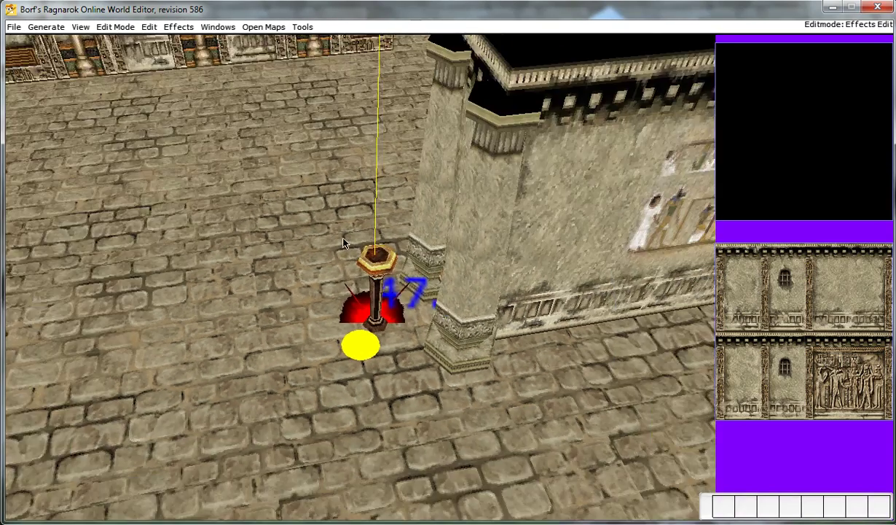
scroll(360, 250, down, 3)
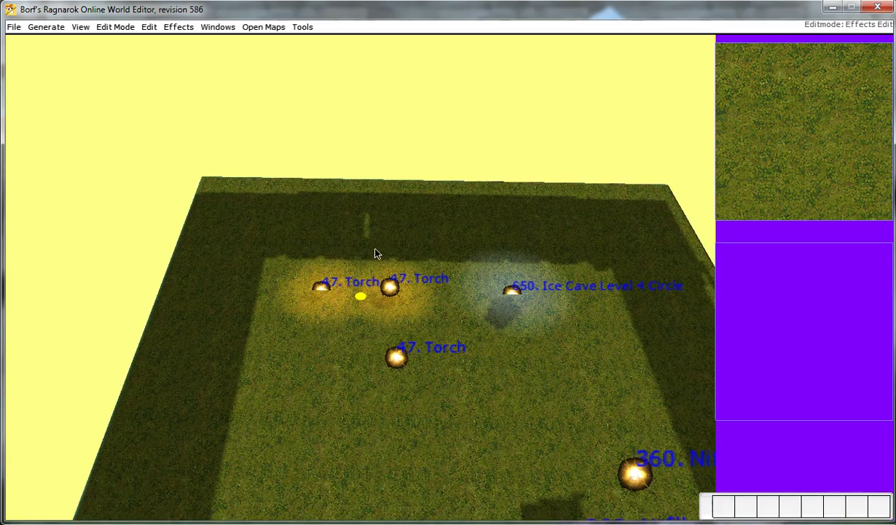
key(o)
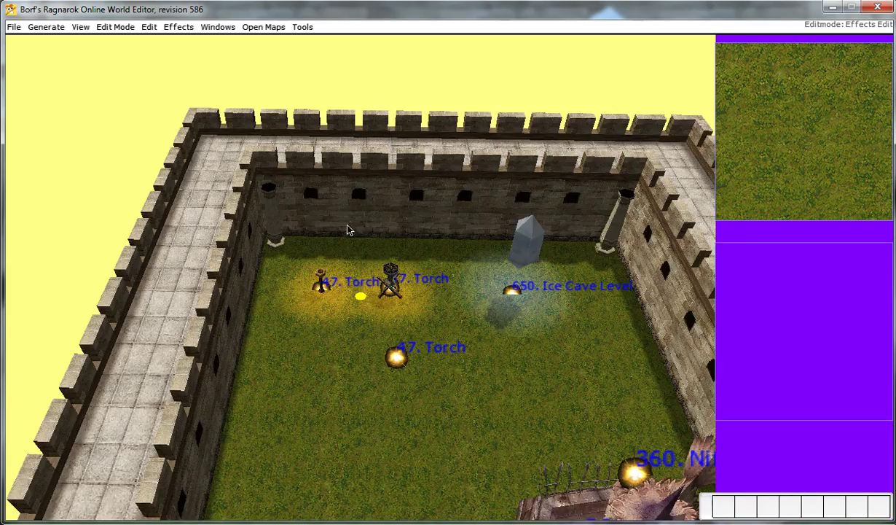
- Set the Loop Time of the small torch's Torch effect to 127 and check the value in its properties
scroll(347, 230, up, 3)
click(290, 301)
key(Return)
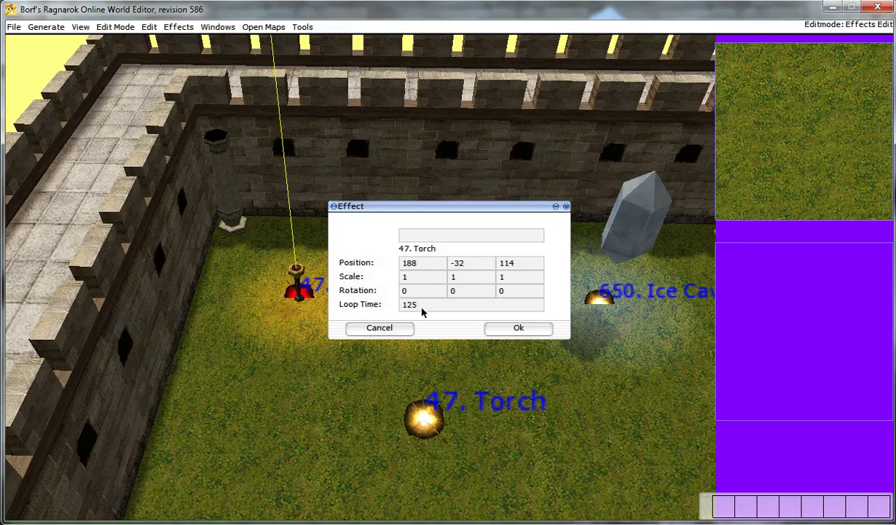
click(460, 307)
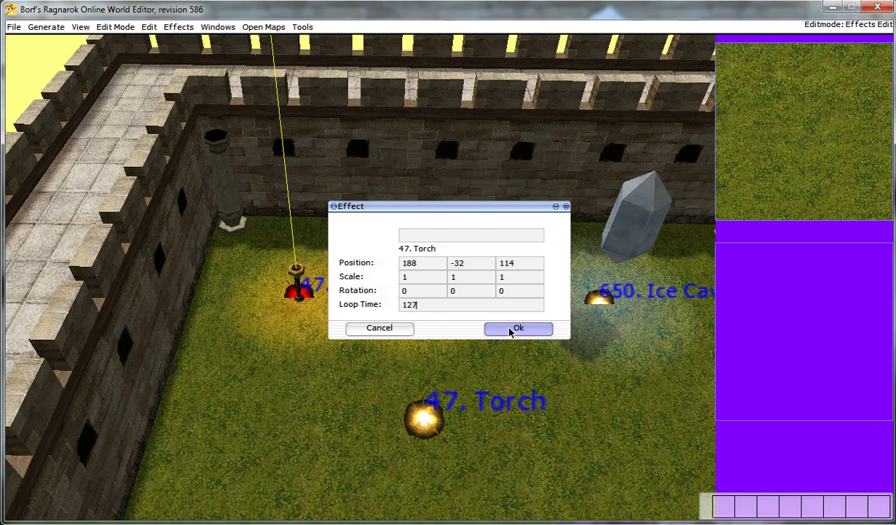
click(510, 332)
double_click(296, 297)
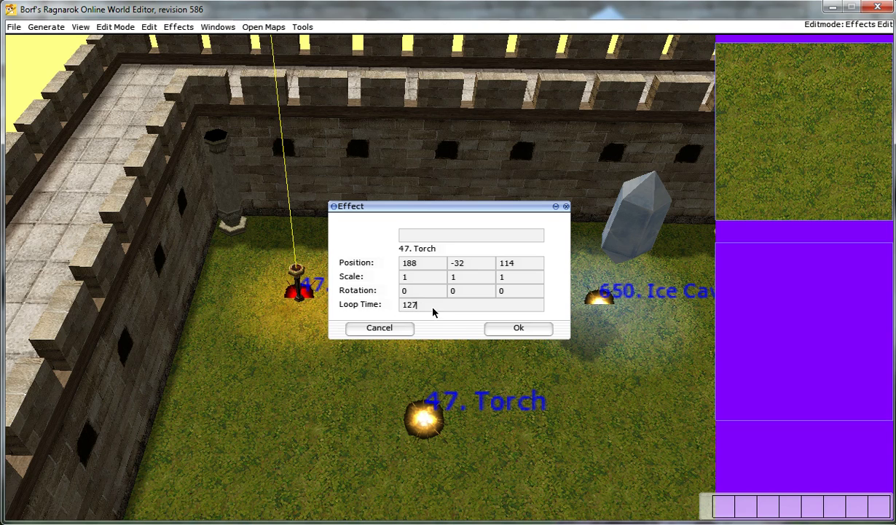
click(506, 332)
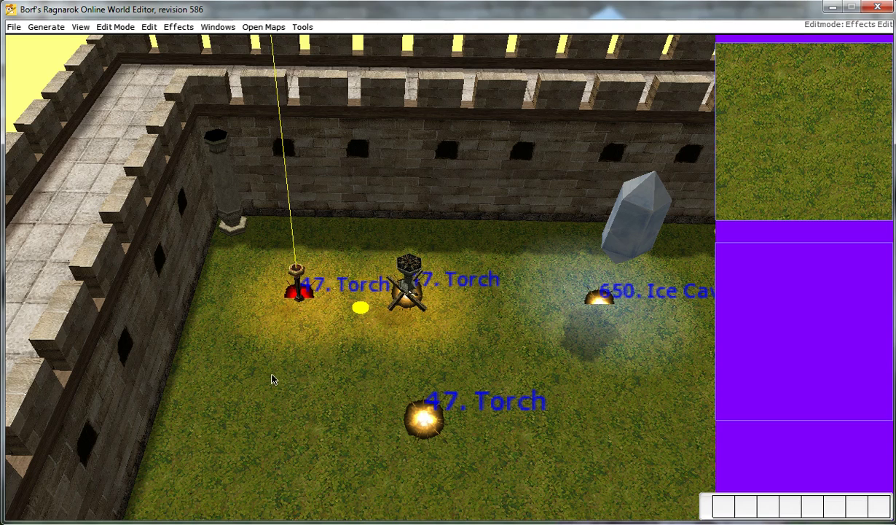
- Set the Loop Time of the small torch's Torch effect to 125 and save the map
key(Return)
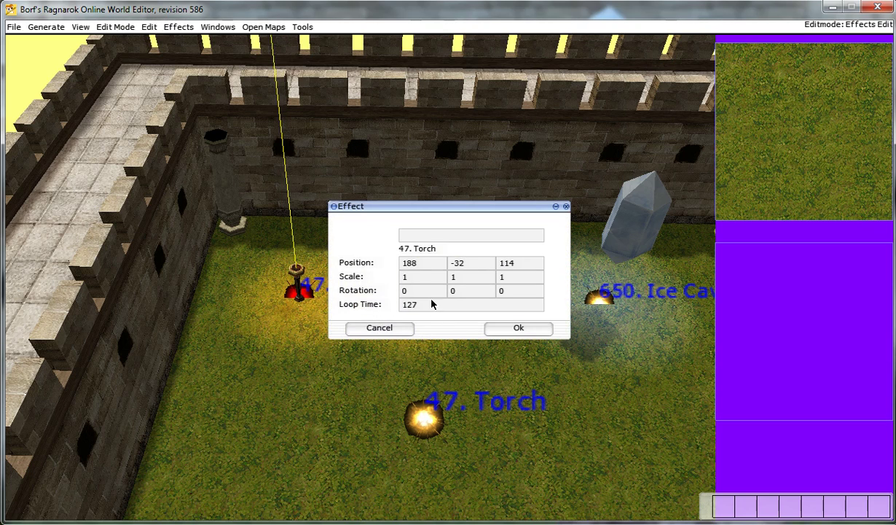
click(411, 308)
key(BackSpace)
click(517, 327)
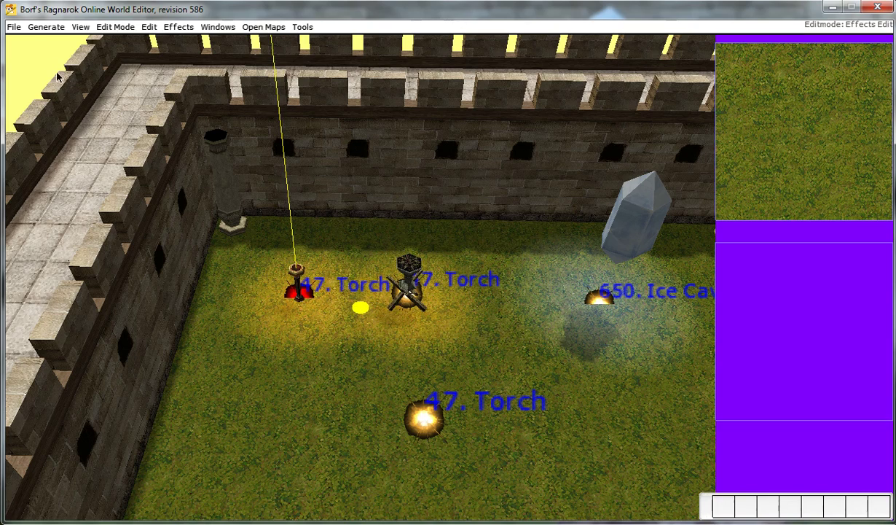
click(14, 27)
click(31, 92)
- Try setting the first two rotation values of the small torch's Torch effect to 15 and 25
double_click(412, 271)
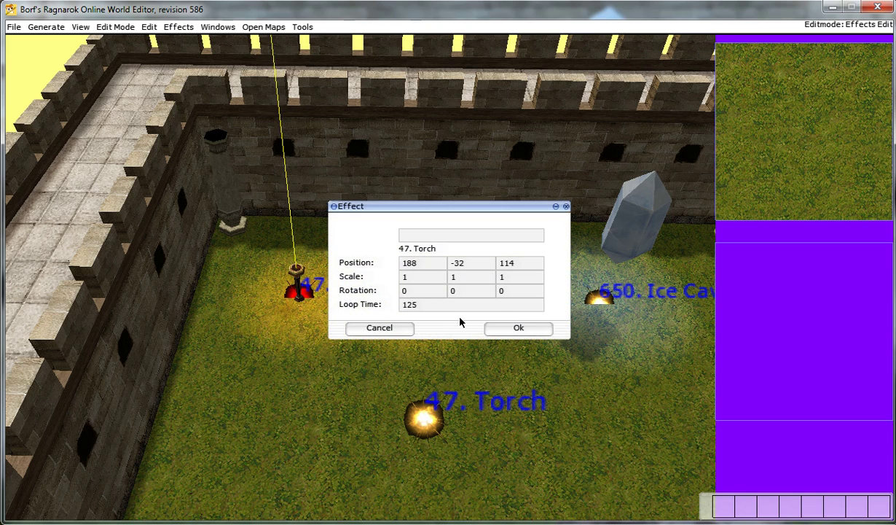
click(516, 325)
double_click(396, 309)
click(480, 291)
key(BackSpace)
text(25)
key(BackSpace)
key(BackSpace)
click(565, 206)
- Set the first two rotation values of the small torch's Torch effect to 0 and check its properties
double_click(370, 312)
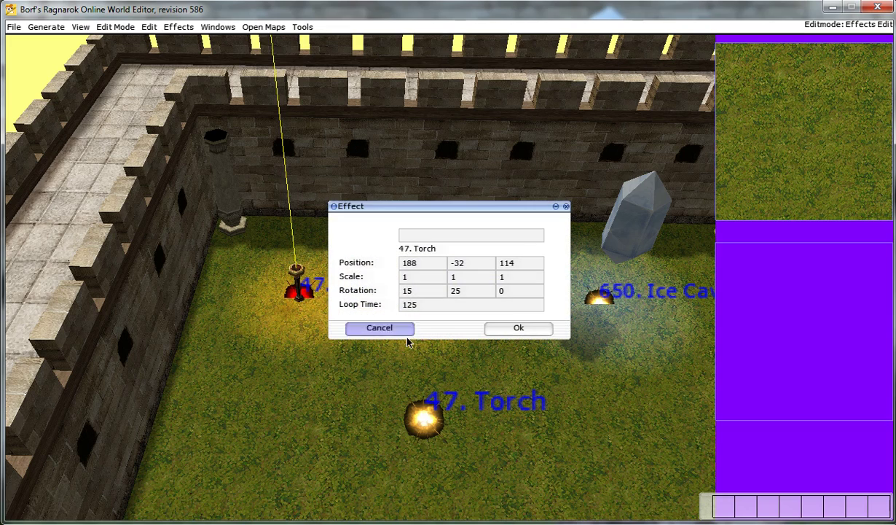
click(415, 291)
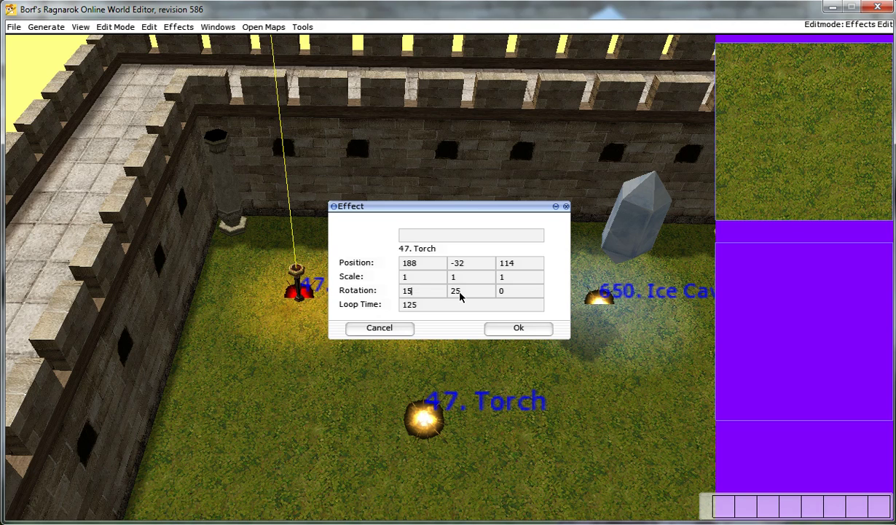
key(BackSpace)
text(0)
click(464, 294)
key(BackSpace)
click(505, 329)
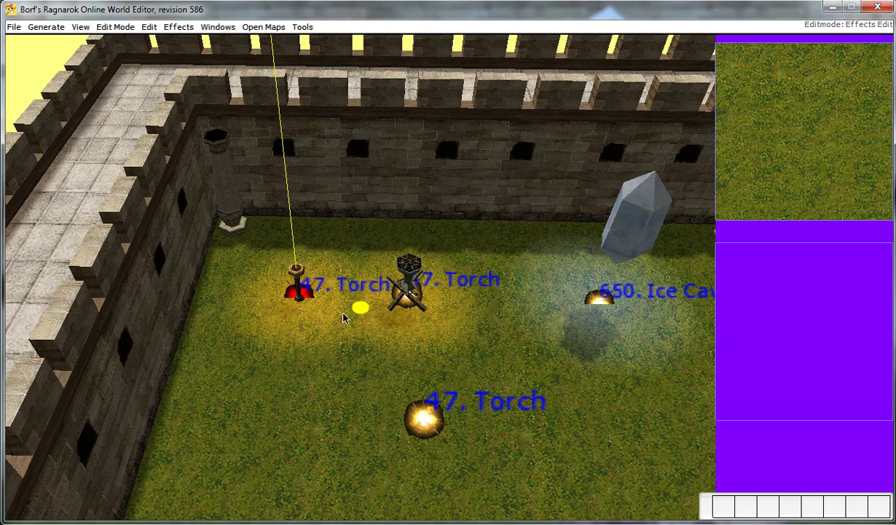
right_drag(376, 291, 394, 296)
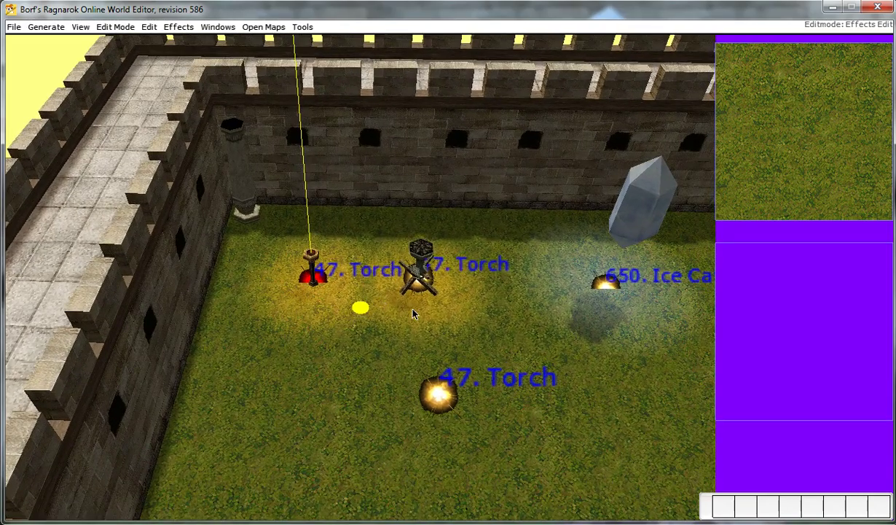
key(Return)
click(501, 327)
- Switch to Global Height Edit mode and select the square of ground around the small torch
click(114, 30)
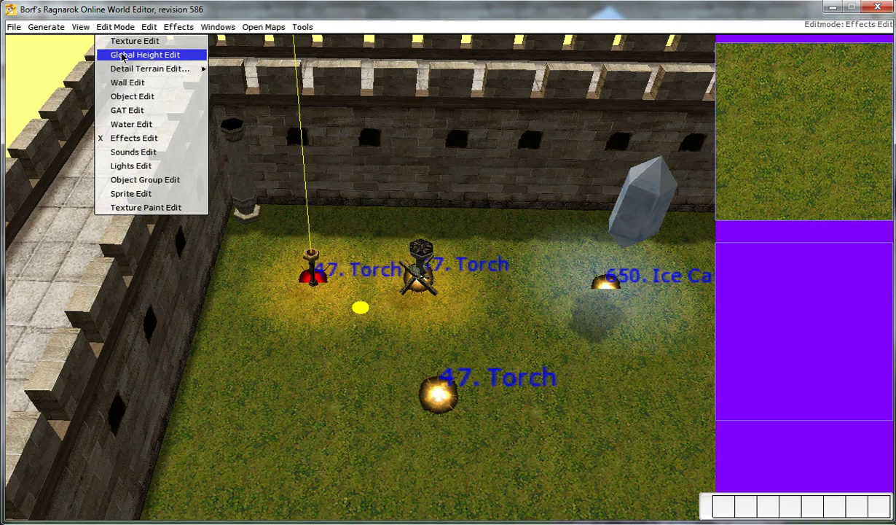
click(122, 55)
click(116, 28)
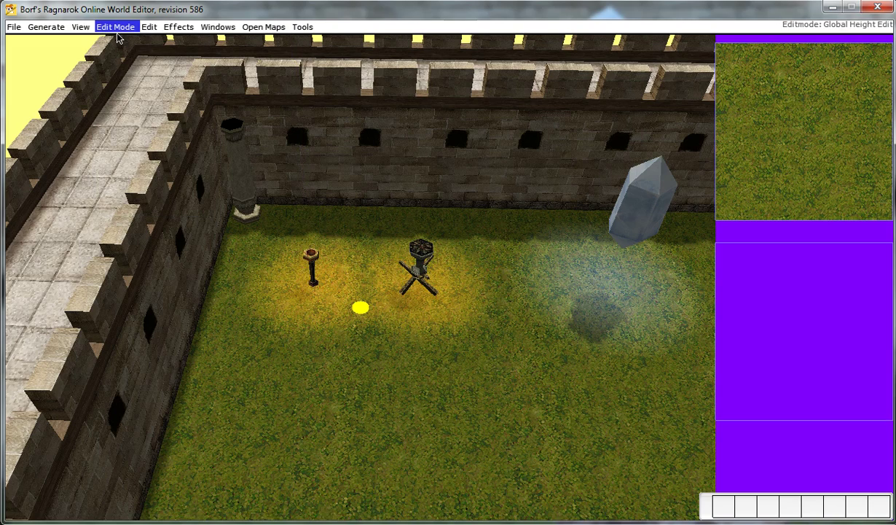
click(122, 55)
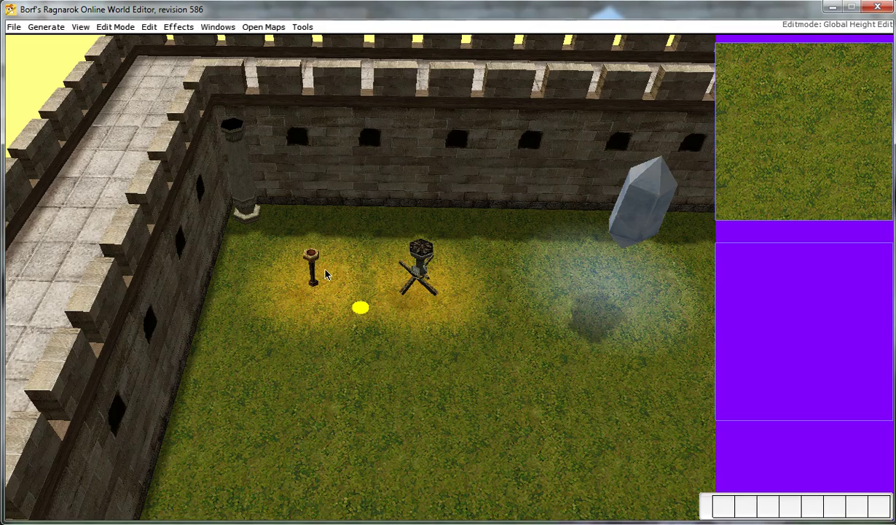
right_drag(325, 266, 224, 213)
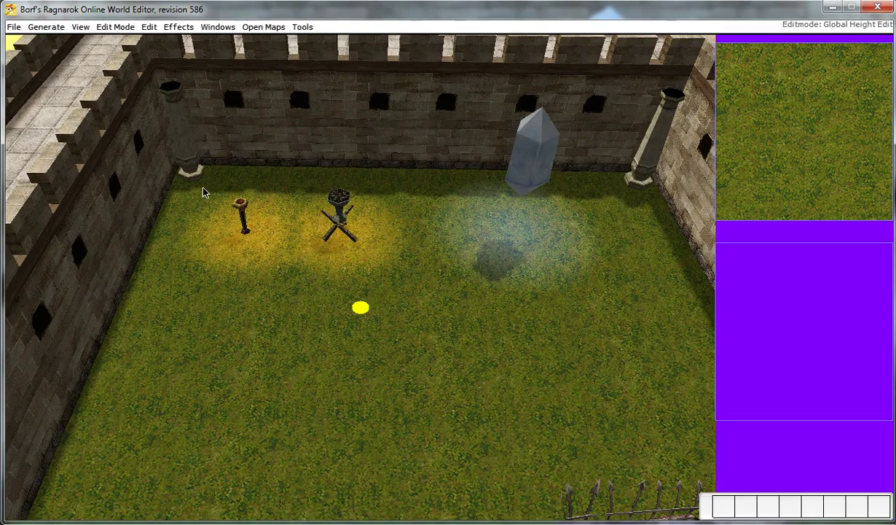
drag(203, 190, 298, 292)
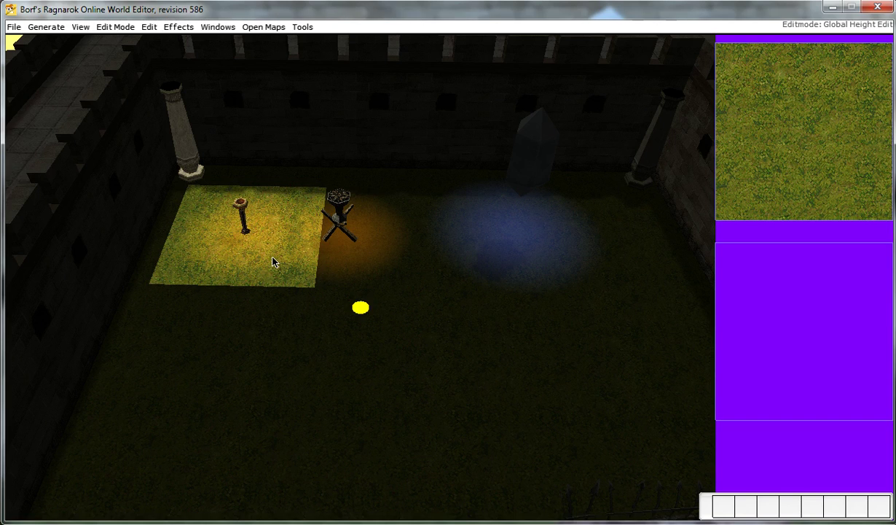
- Copy the selected area with its effects but without models, textures and GAT, and paste it onto the open grass
key(c)
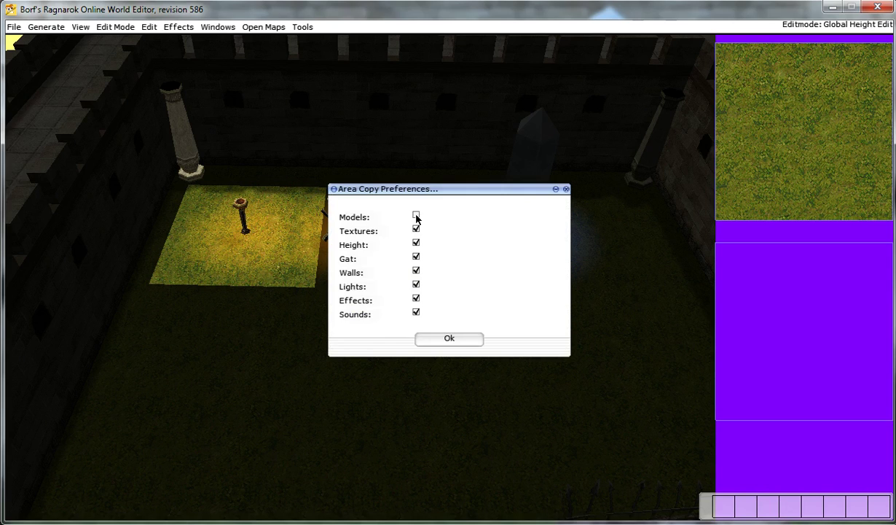
click(416, 229)
click(416, 256)
click(446, 340)
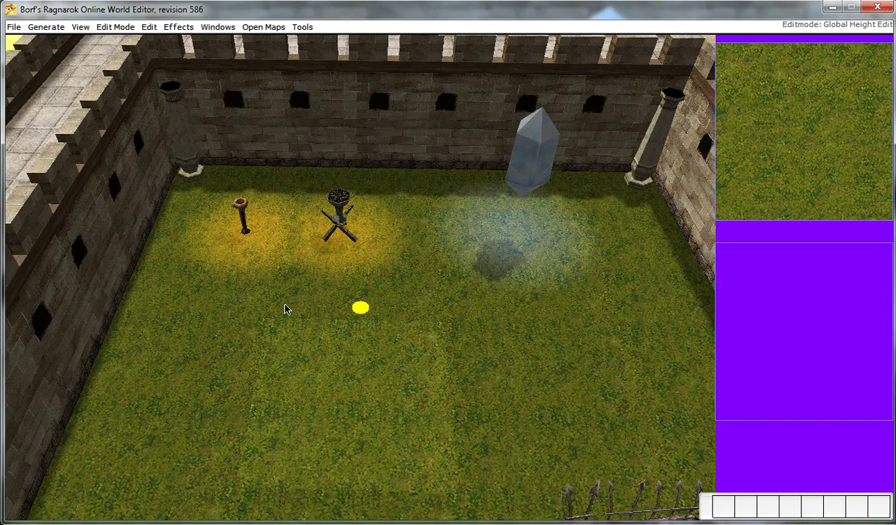
key(ctrl+v)
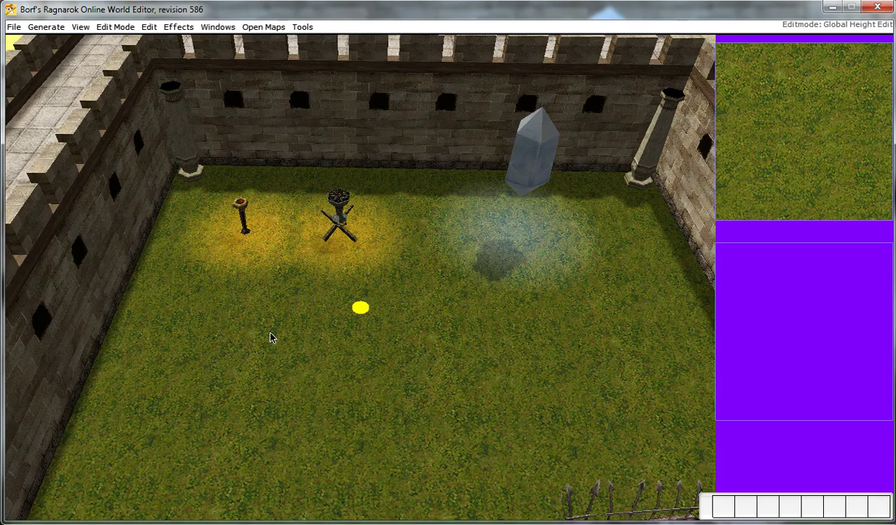
- Switch to Effects Edit mode, select the pasted Torch effect on the grass and open its properties
click(116, 27)
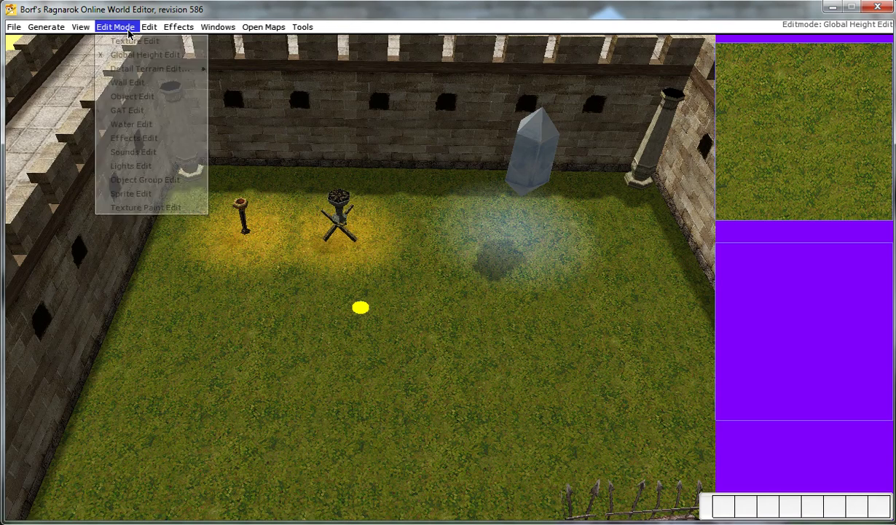
click(154, 137)
click(361, 409)
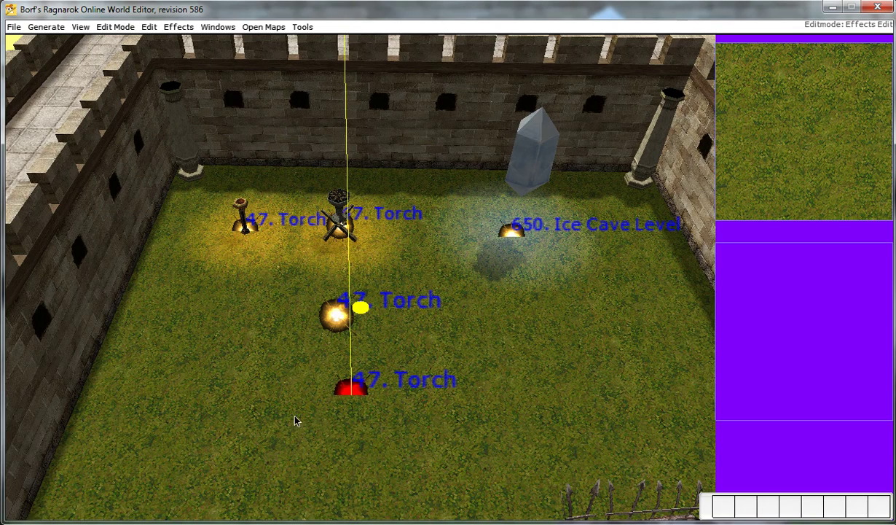
mouse_move(268, 362)
right_down()
mouse_move(368, 314)
mouse_move(300, 292)
mouse_move(368, 322)
mouse_move(350, 330)
right_up()
key(Return)
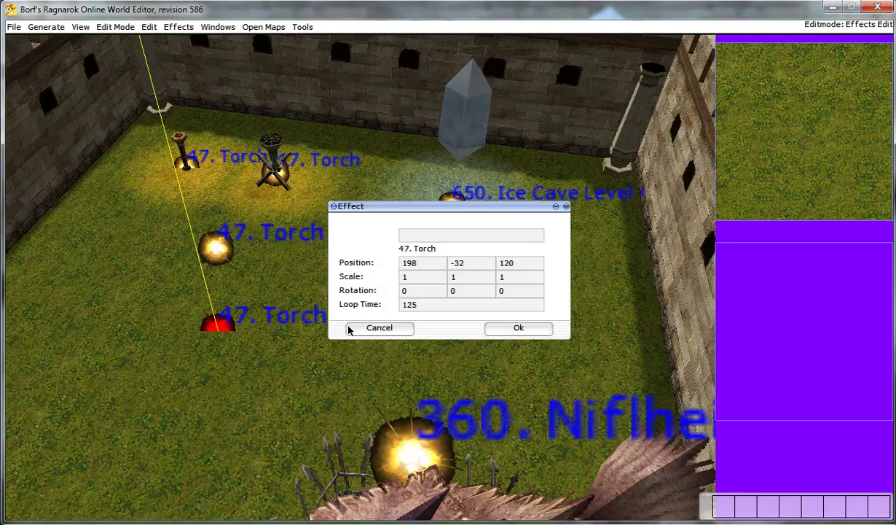
- Check the properties of the floating Torch effect on the open grass and delete that effect
key(Escape)
click(216, 248)
key(Return)
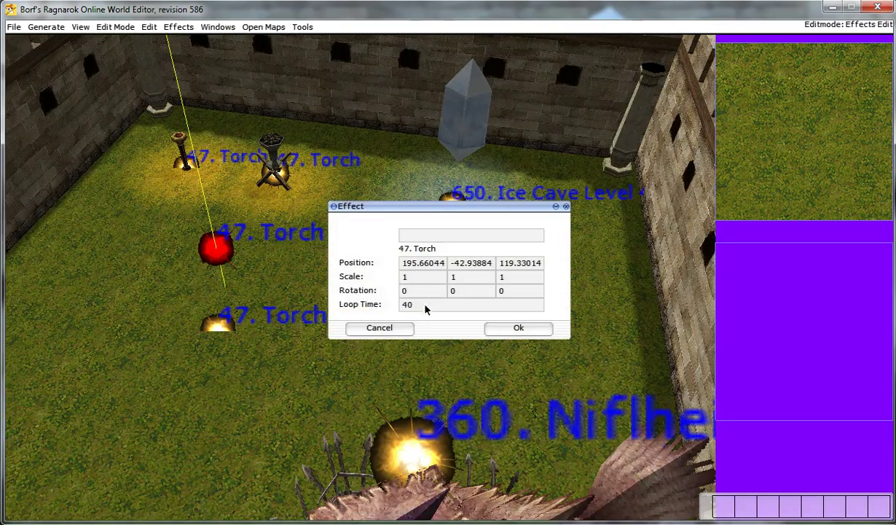
key(Escape)
key(Delete)
right_drag(244, 260, 340, 264)
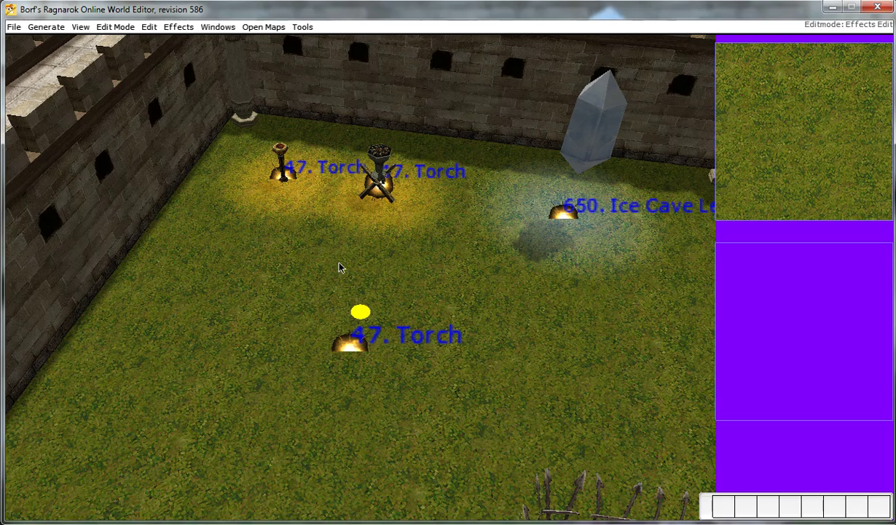
- Examine the position, rotation and loop time of the remaining Torch effect on the open grass
click(351, 340)
key(Return)
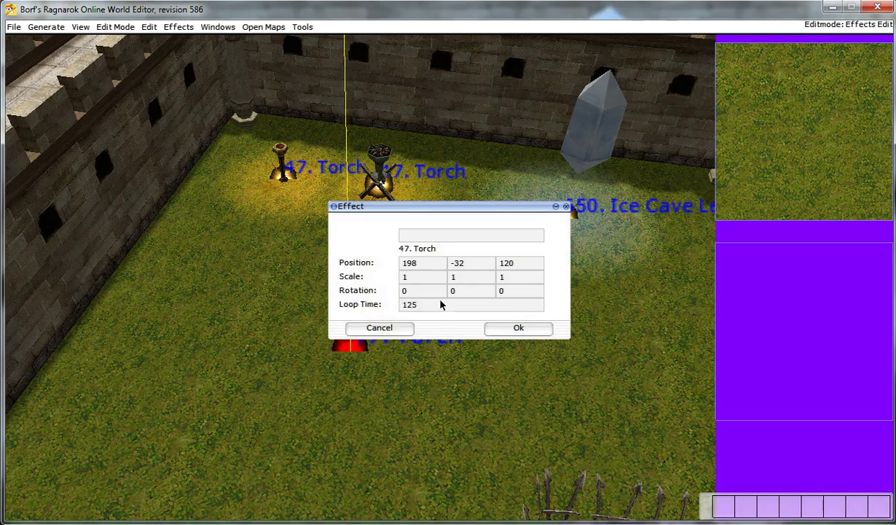
key(Escape)
scroll(416, 276, up, 3)
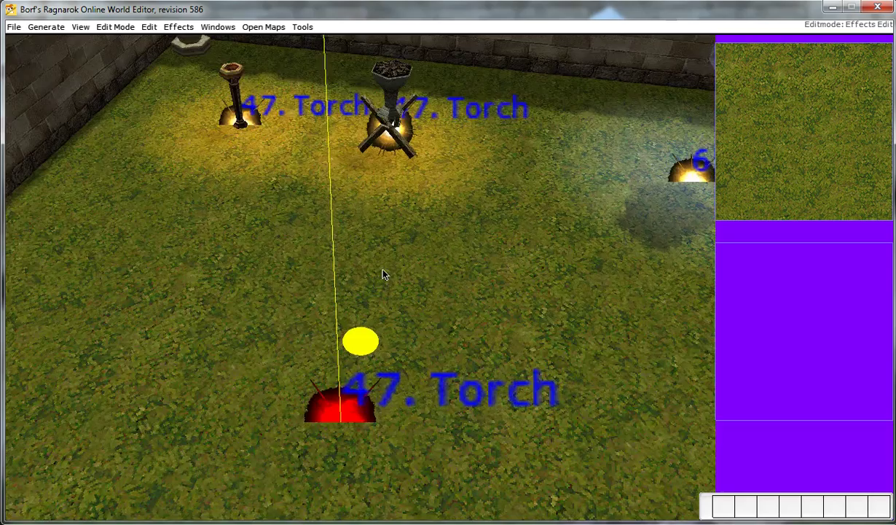
scroll(335, 285, down, 3)
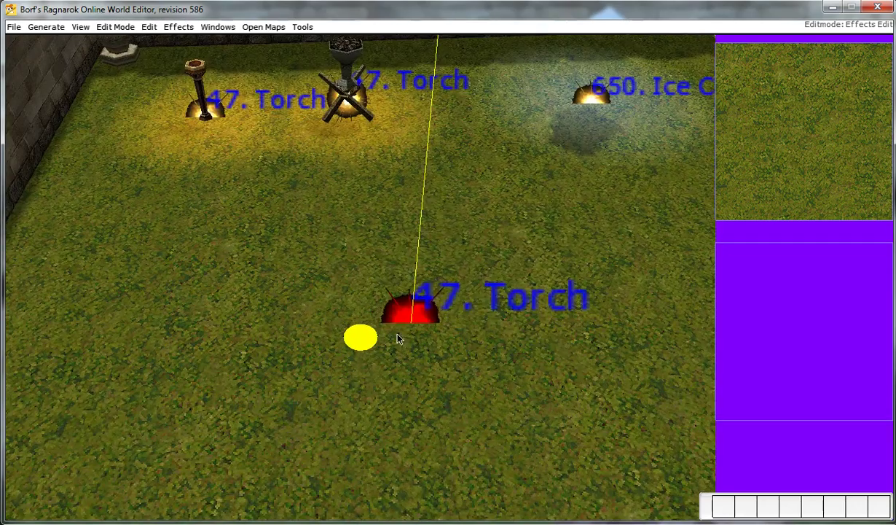
key(Return)
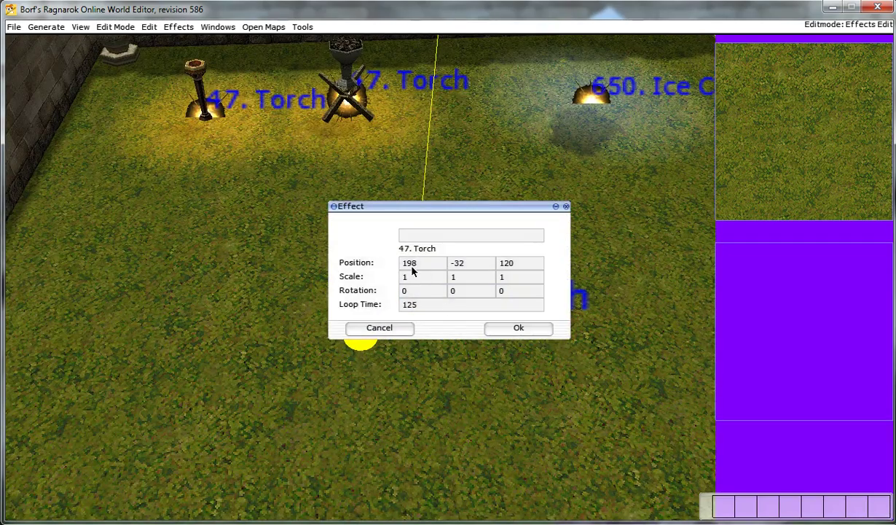
key(Escape)
- Move the Torch effect on the open grass a short distance toward the back wall
right_drag(315, 223, 349, 220)
scroll(336, 161, down, 3)
scroll(385, 290, down, 5)
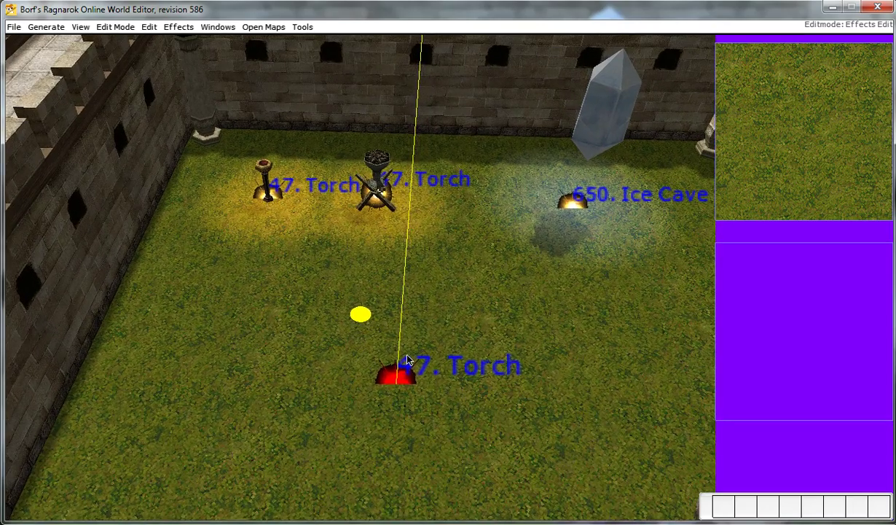
drag(407, 359, 388, 366)
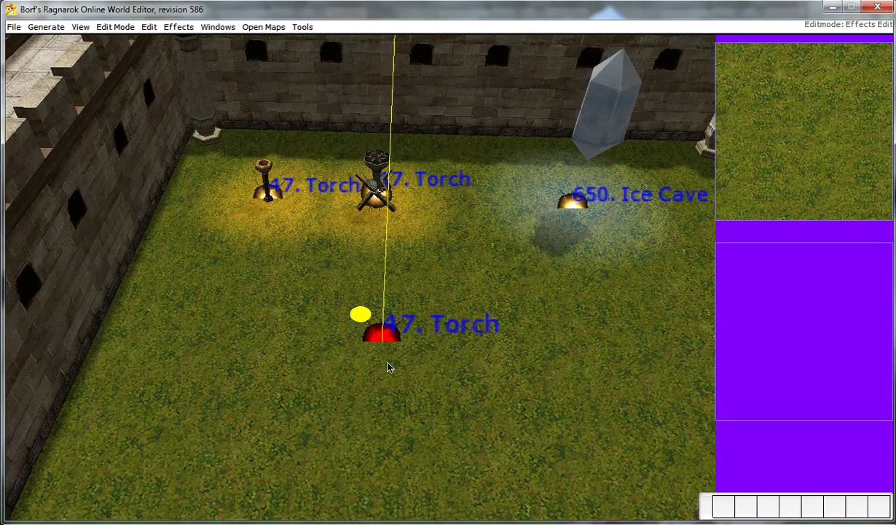
- Switch to Global Height Edit mode and copy the square of grass around the Torch effect with only Effects and Sounds included
click(115, 27)
click(122, 58)
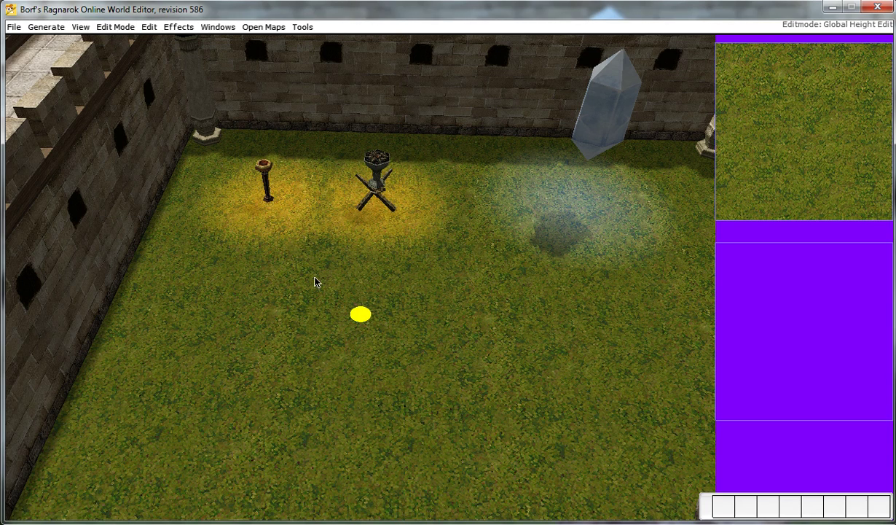
drag(305, 271, 496, 452)
key(ctrl+c)
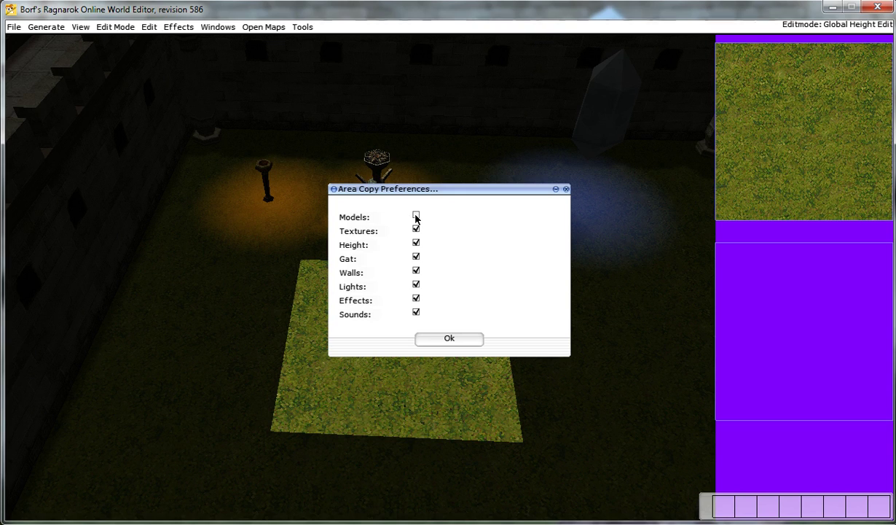
click(416, 215)
click(416, 257)
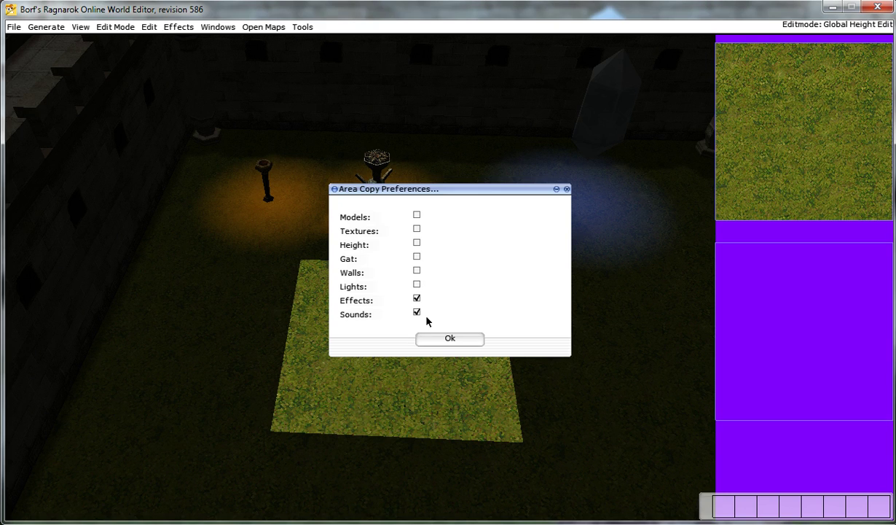
click(440, 339)
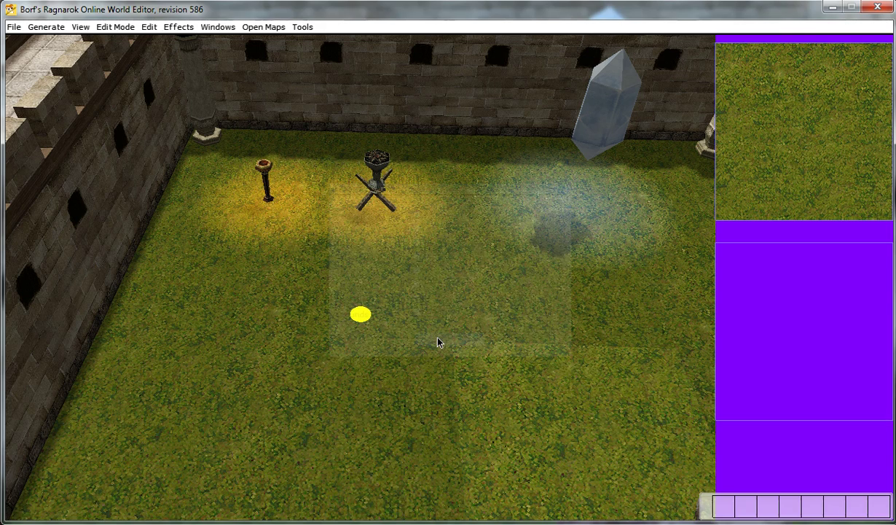
- Reselect the same square of grass, copy it again with the current copy preferences, and clear the selection
drag(311, 272, 314, 274)
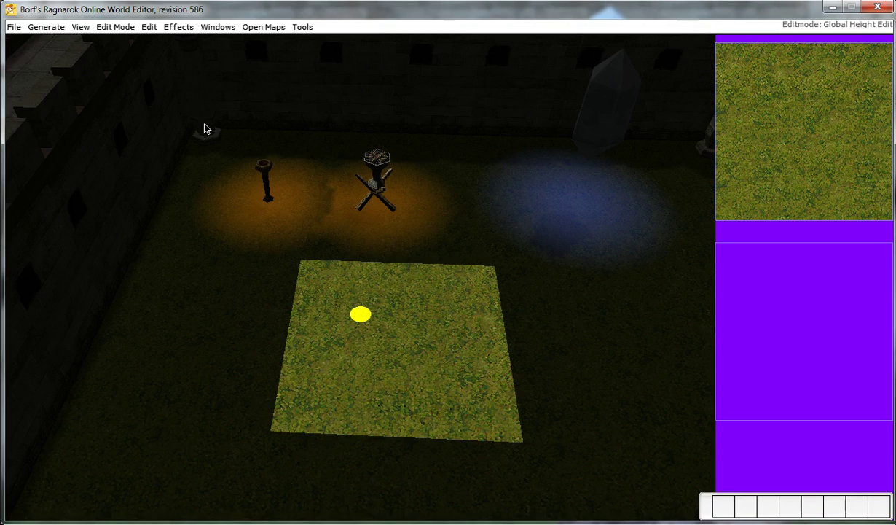
key(ctrl+c)
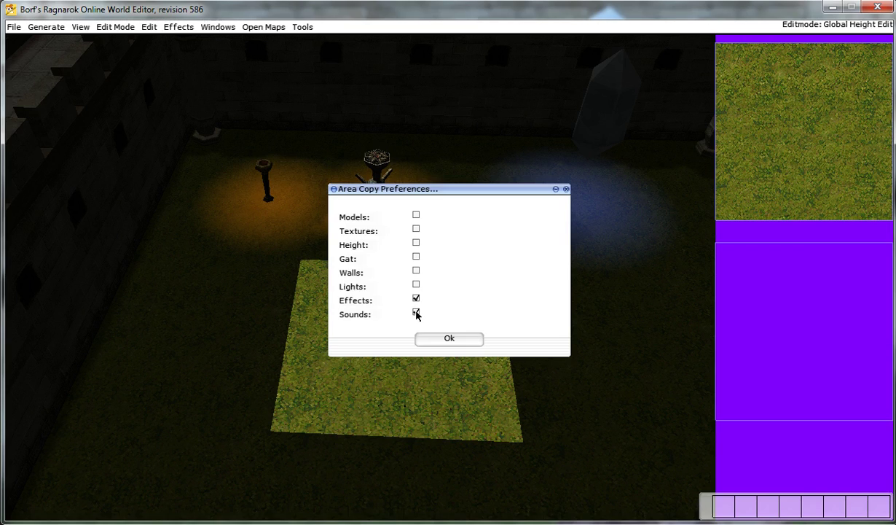
click(440, 338)
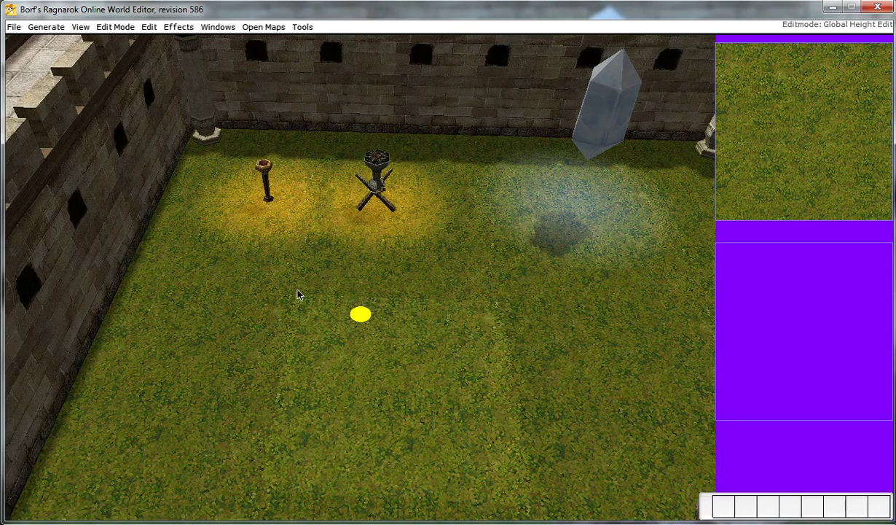
click(312, 268)
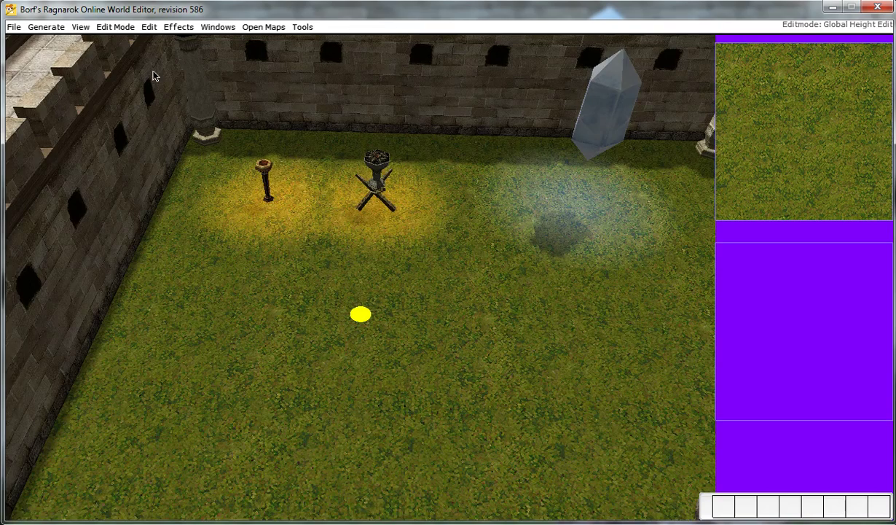
- Switch to Lights Edit mode, look over the courtyard lights and briefly open a light's properties
click(121, 26)
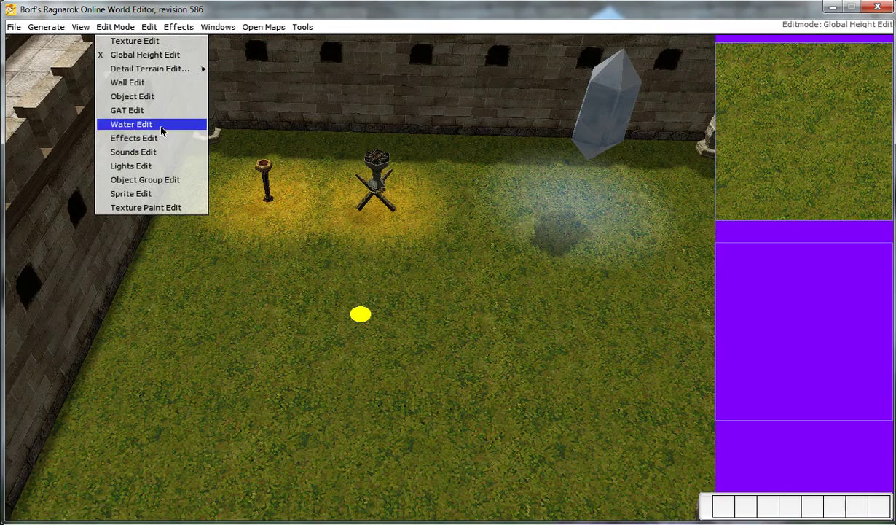
click(153, 167)
scroll(366, 304, down, 3)
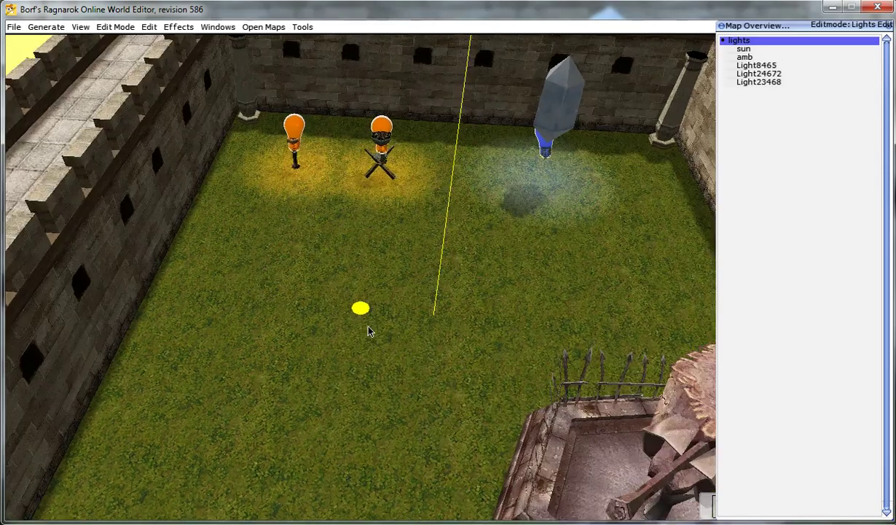
scroll(368, 331, down, 5)
right_drag(373, 142, 372, 262)
key(Return)
key(Return)
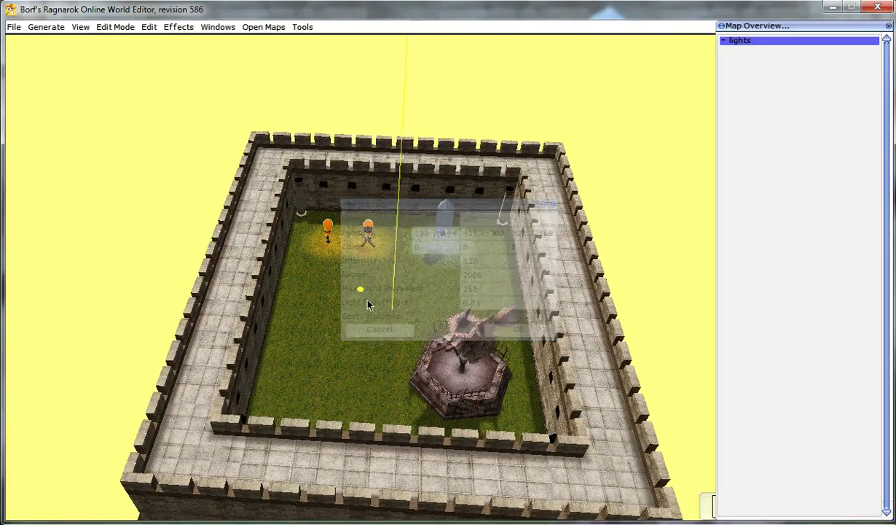
- Switch to Effects Edit mode and duplicate the Torch effect until four are spread over the open grass
click(115, 28)
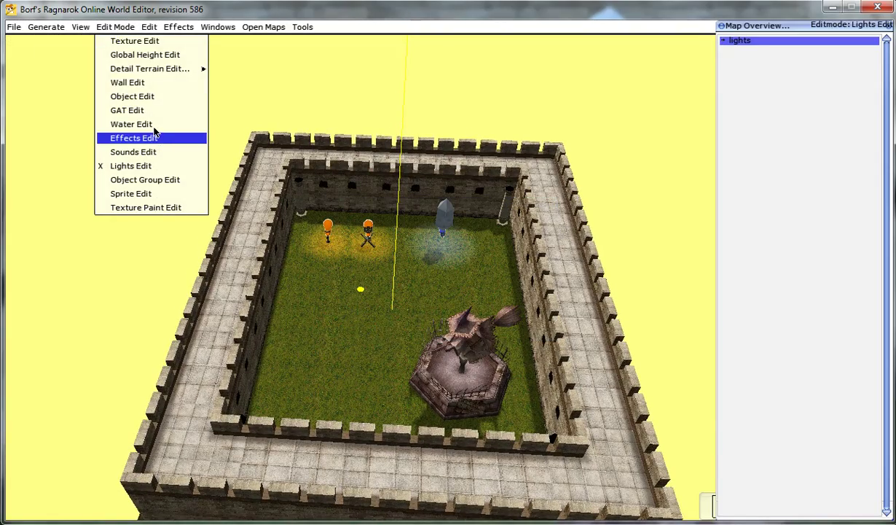
click(135, 137)
scroll(368, 307, up, 5)
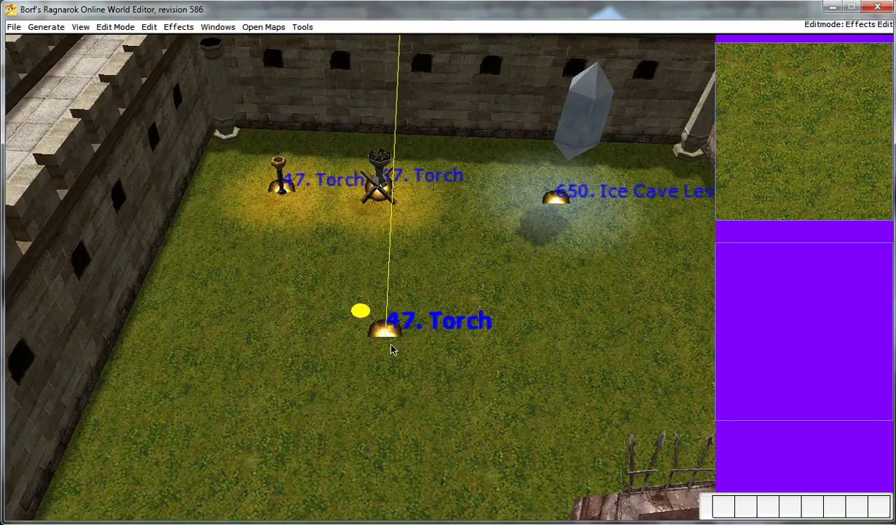
scroll(391, 349, up, 4)
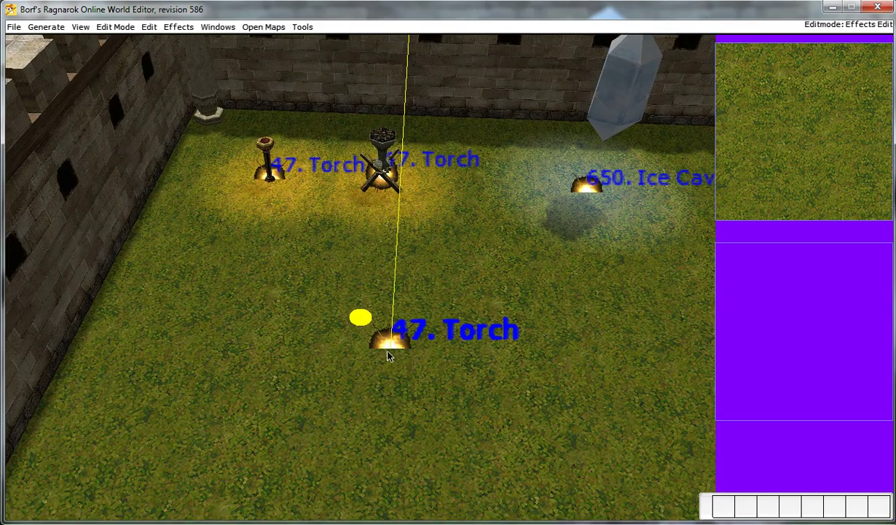
drag(387, 351, 165, 297)
drag(390, 350, 356, 437)
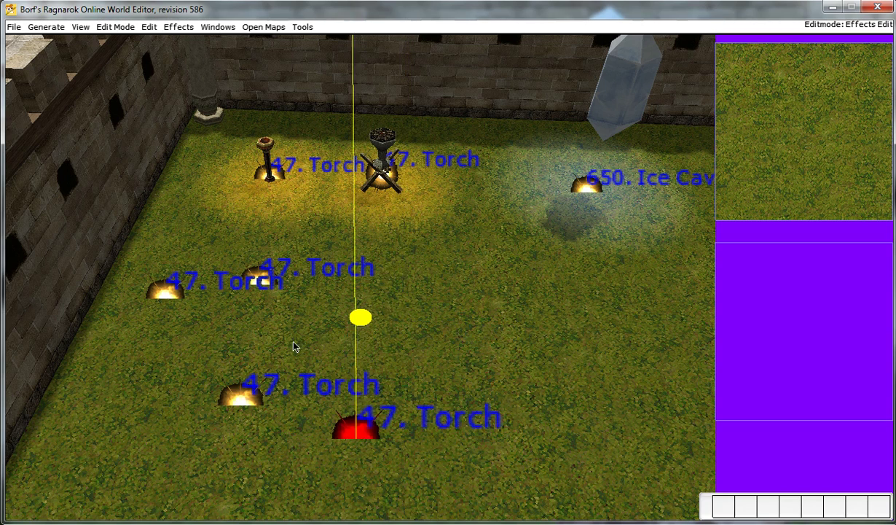
- Delete all four Torch effects from the open grass, keeping those on the two torch models
click(241, 397)
double_click(256, 281)
key(Escape)
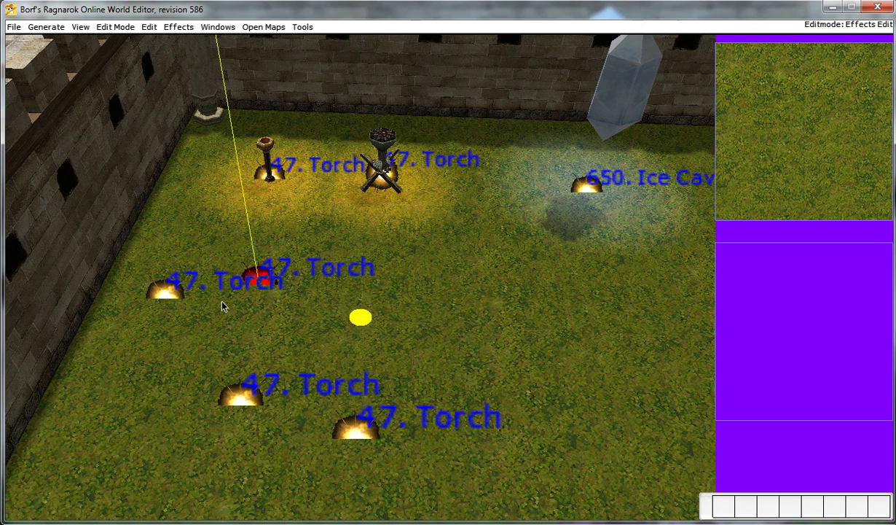
key(Delete)
click(164, 300)
key(Delete)
click(232, 385)
key(Delete)
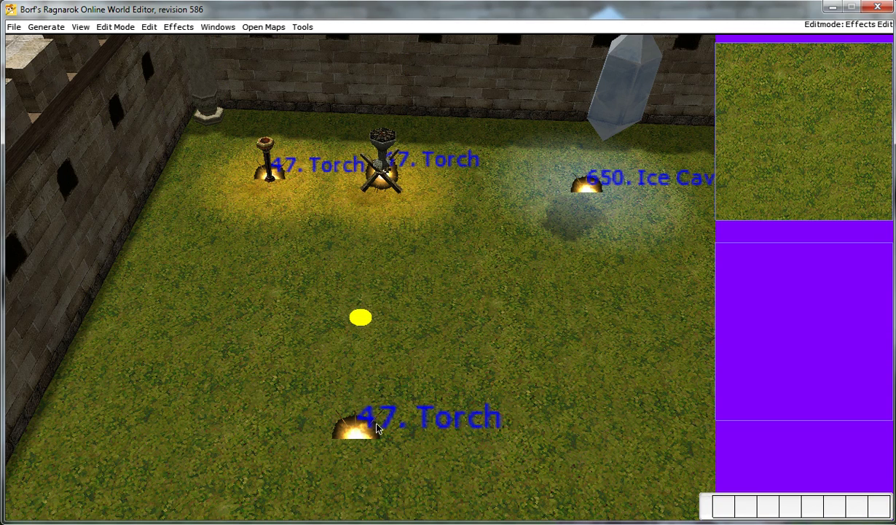
click(349, 410)
key(Delete)
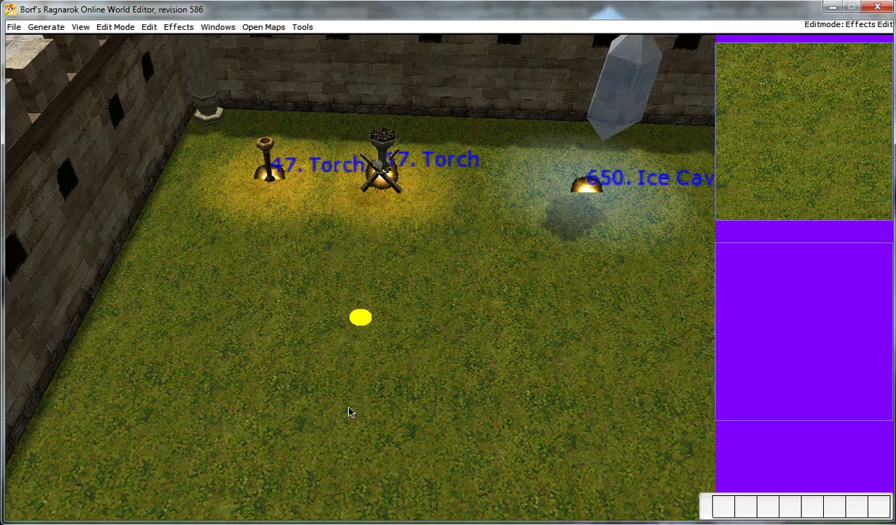
- Check the properties of the Niflheim Bat Fast effect at the witch statue and close them without changes
right_drag(405, 286, 361, 304)
right_drag(484, 265, 458, 268)
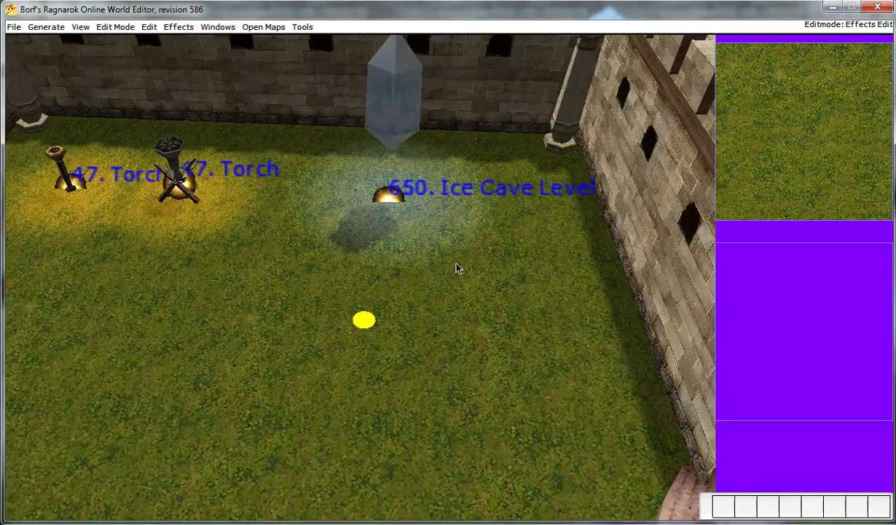
scroll(459, 218, down, 5)
right_drag(459, 217, 335, 228)
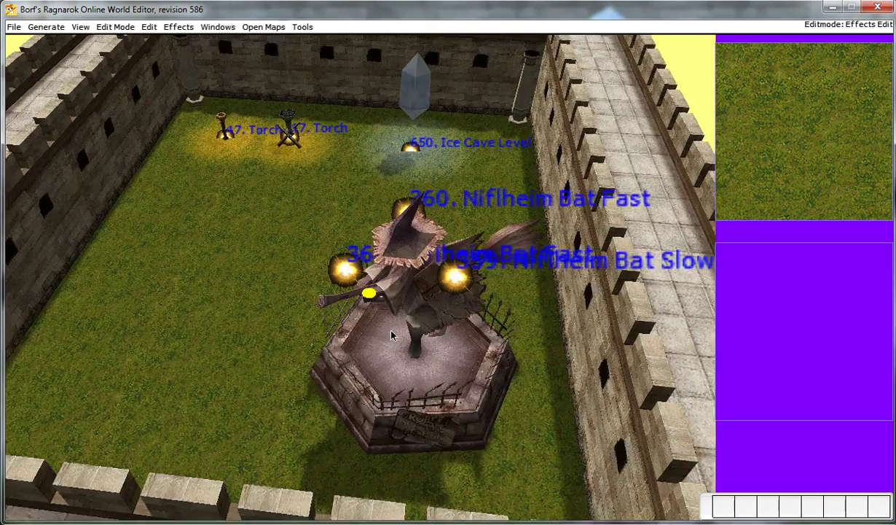
right_drag(392, 335, 440, 393)
click(440, 394)
key(Return)
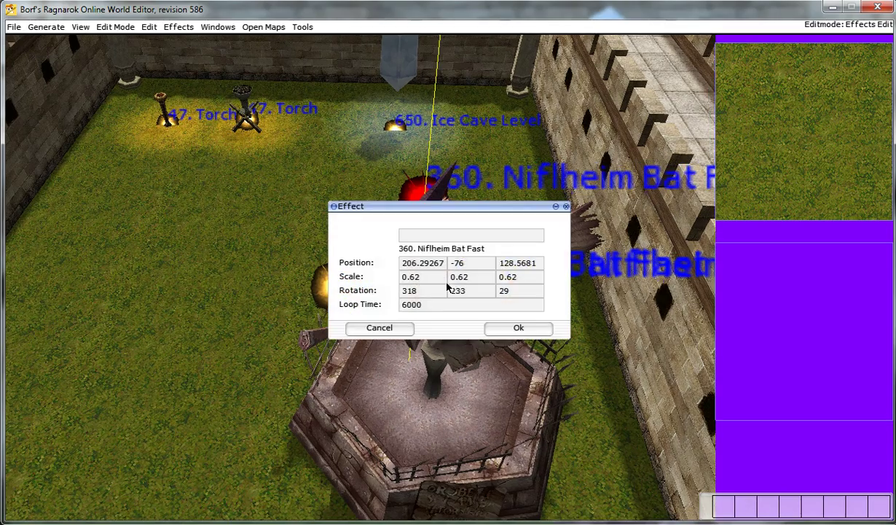
click(381, 326)
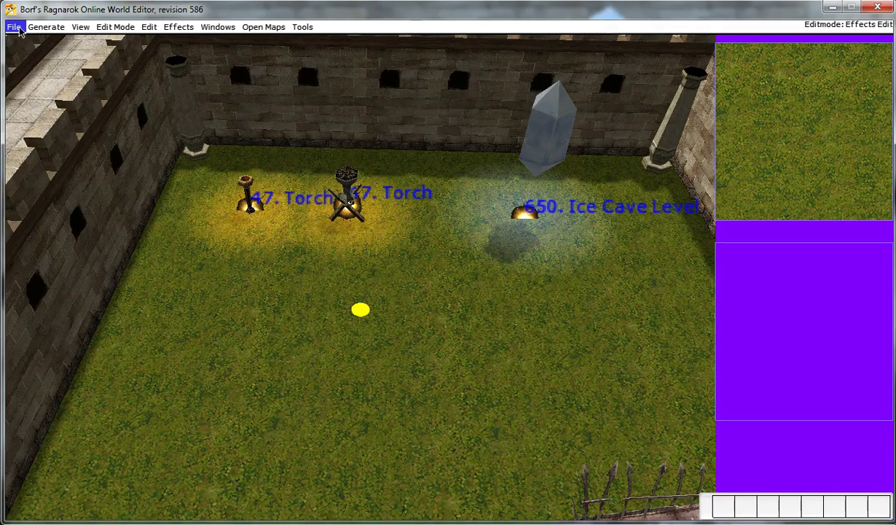
- Open the map data\niflheim.rsw from the GRF and bring the witch statue with its bat effects into view
click(14, 27)
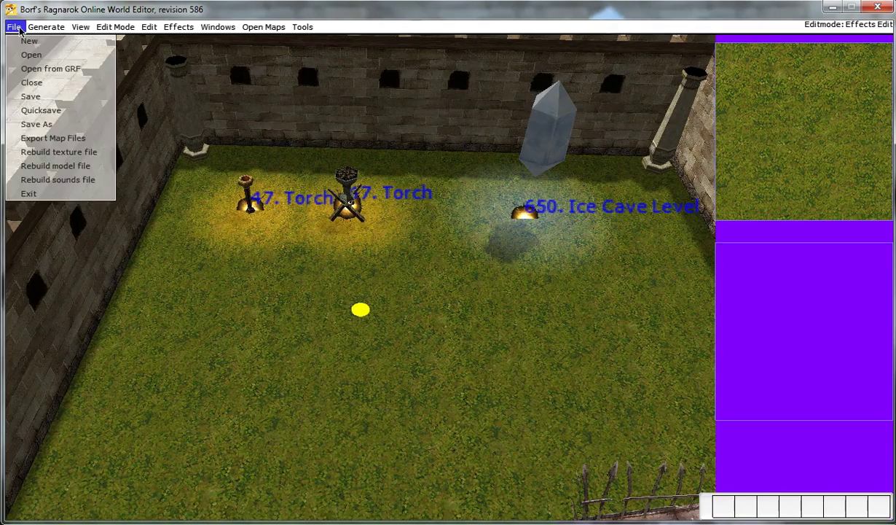
click(40, 78)
text(nif)
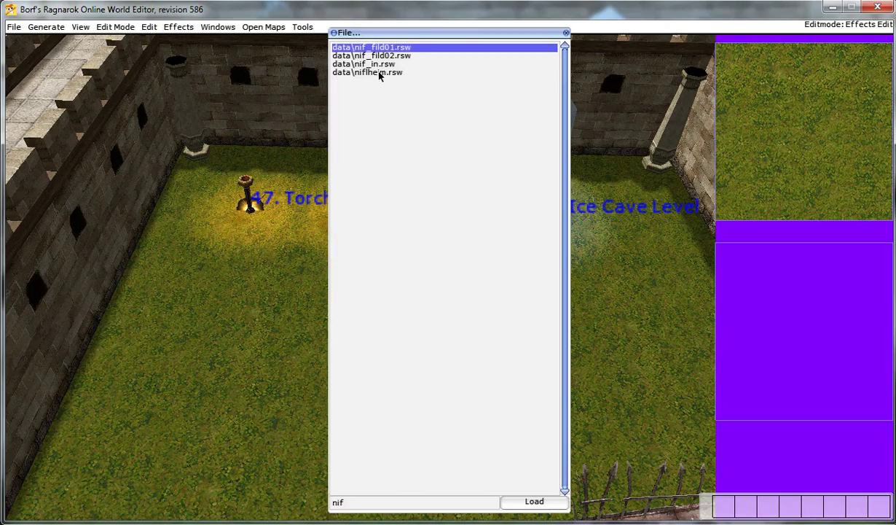
double_click(379, 72)
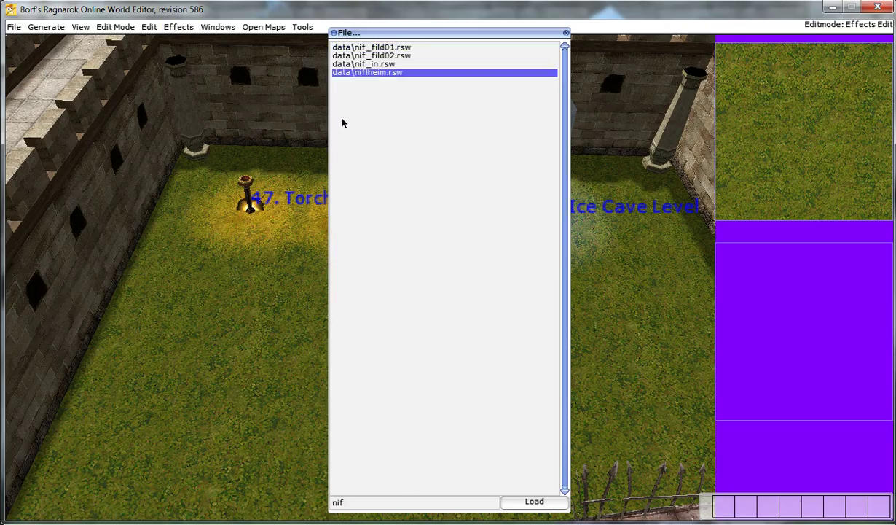
key(o)
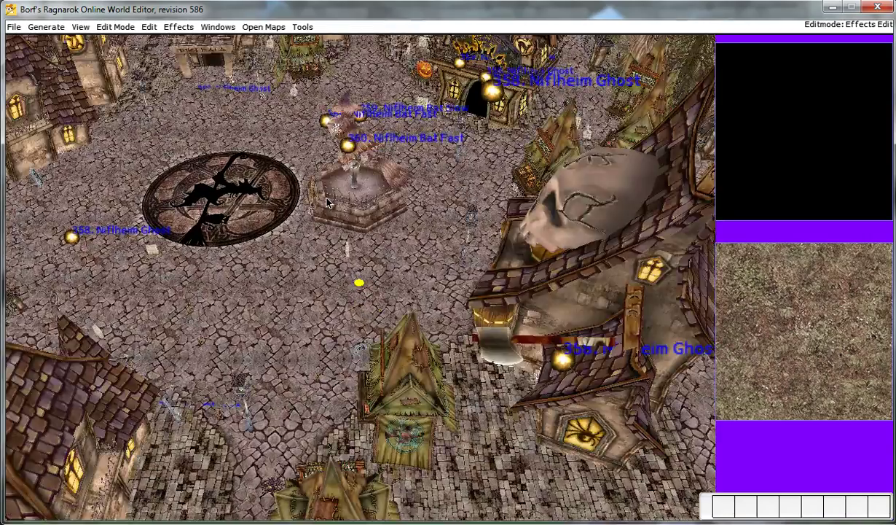
scroll(409, 341, up, 5)
right_drag(324, 236, 419, 342)
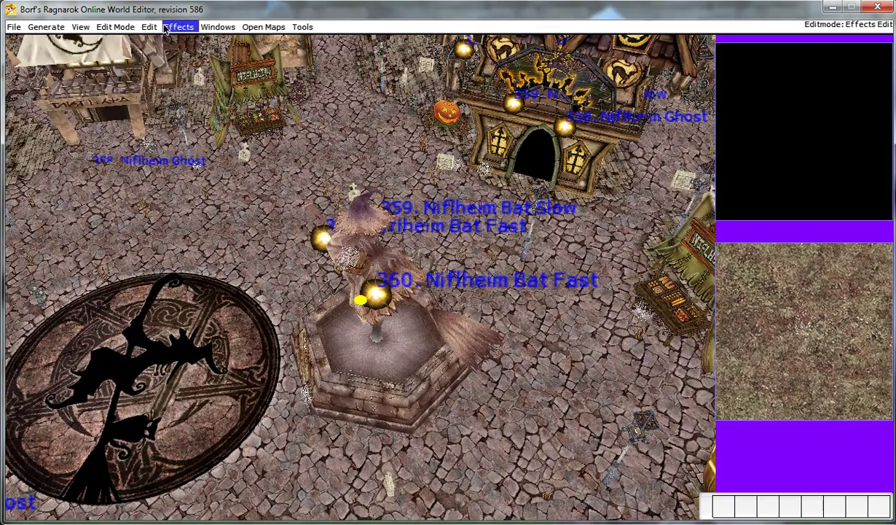
- In Global Height Edit mode, copy the niflheim ground area around the witch statue and paste it onto the example courtyard map
click(115, 27)
click(115, 55)
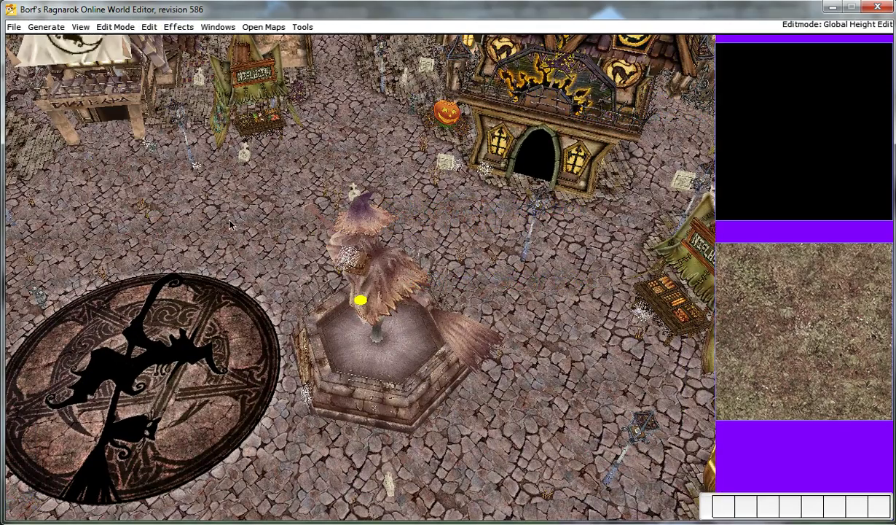
drag(235, 260, 568, 442)
key(ctrl+c)
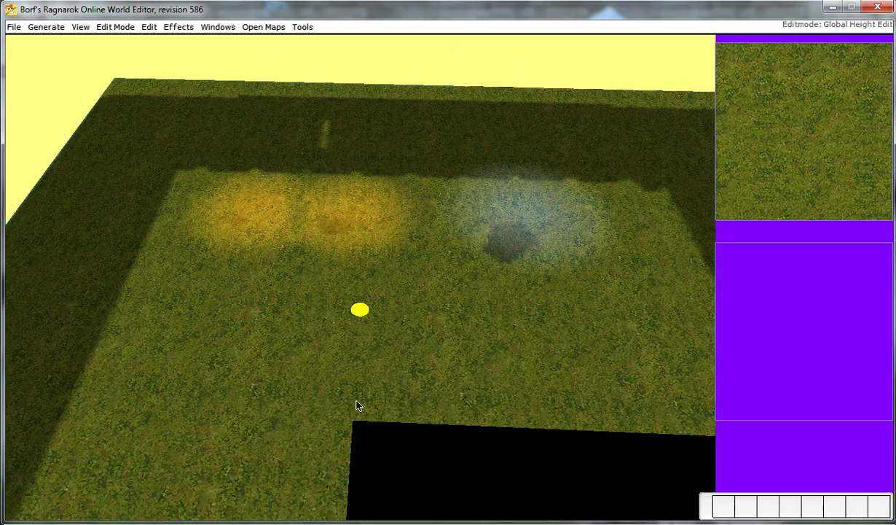
right_drag(214, 294, 218, 178)
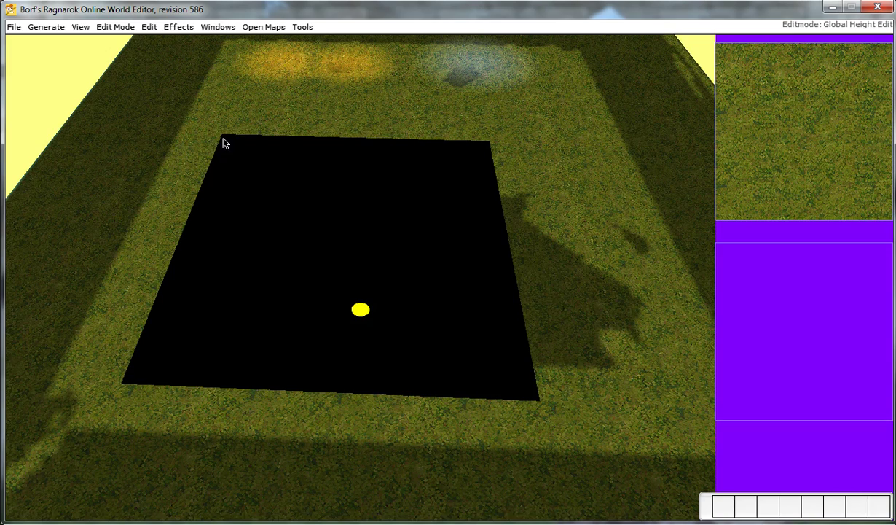
right_drag(235, 143, 266, 142)
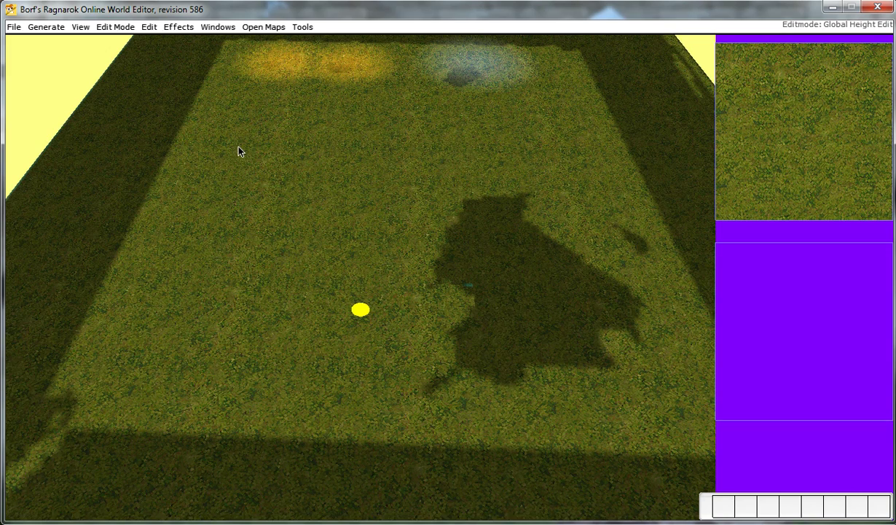
- Switch to Effects Edit mode and move three Niflheim Bat effects away from the statue to the courtyard's far side
click(115, 27)
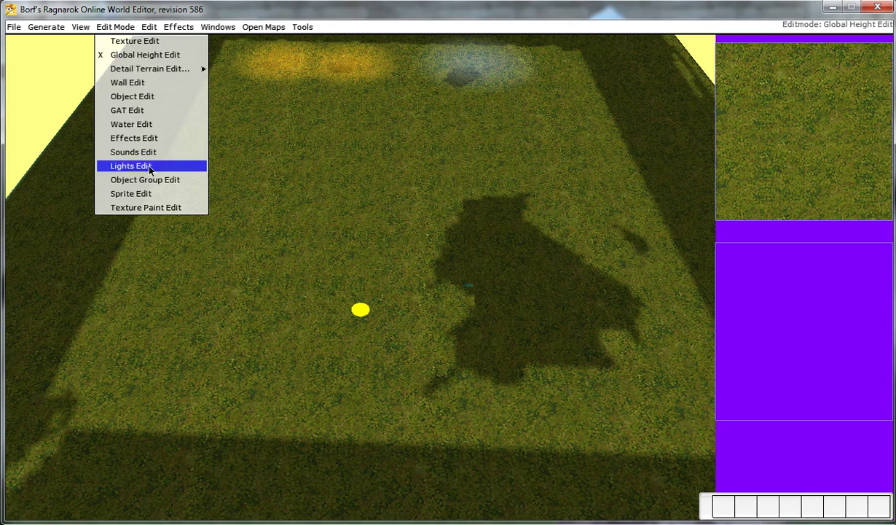
click(151, 137)
mouse_move(365, 268)
shift+right_down()
mouse_move(365, 143)
mouse_move(330, 296)
shift+right_up()
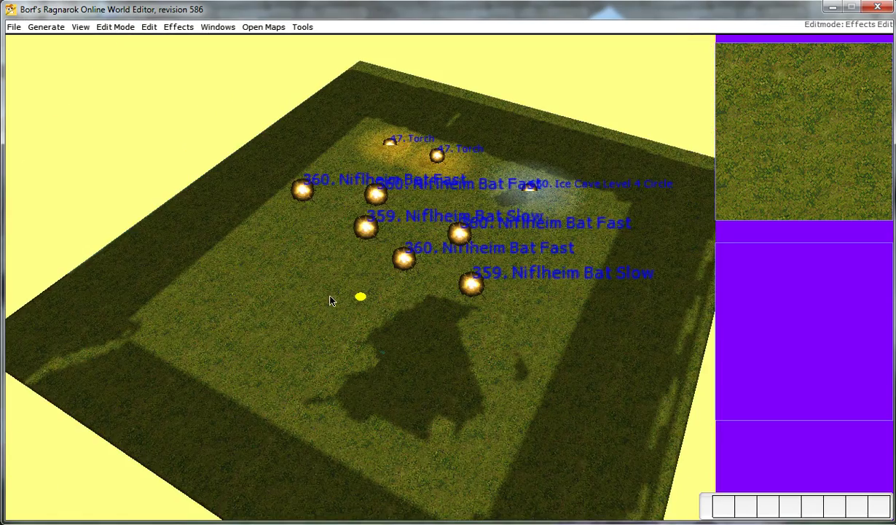
click(346, 328)
mouse_move(346, 328)
mouse_down()
mouse_move(269, 309)
mouse_move(231, 319)
mouse_up()
click(303, 293)
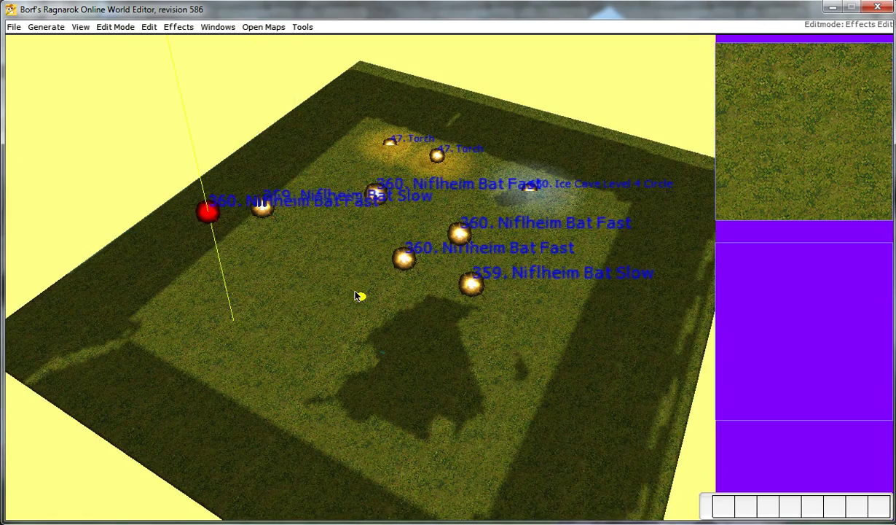
click(370, 298)
drag(370, 298, 299, 312)
key(Escape)
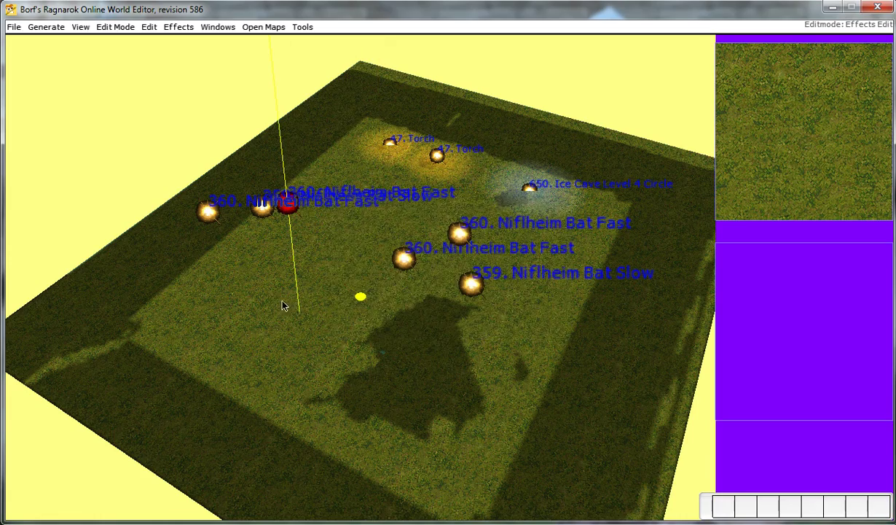
- Display the map's models and delete the three Niflheim Bat effects moved away from the witch statue
right_drag(282, 303, 343, 308)
key(l)
scroll(454, 310, up, 2)
key(l)
key(o)
right_drag(454, 311, 357, 324)
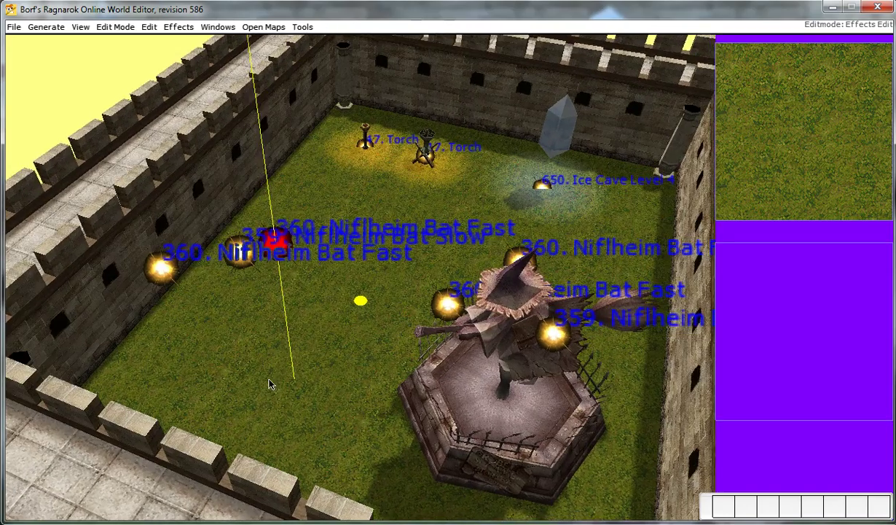
key(Delete)
click(255, 370)
key(Delete)
click(172, 367)
key(Delete)
right_drag(343, 189, 351, 277)
right_drag(418, 254, 421, 264)
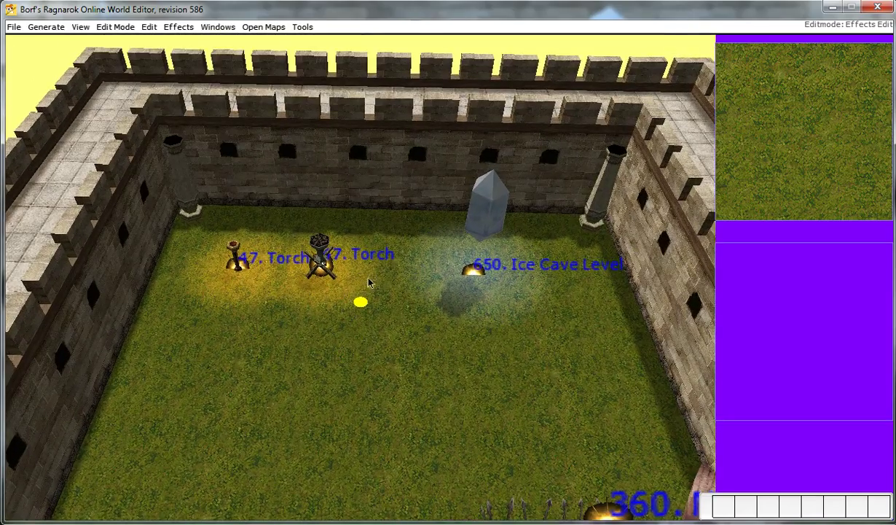
scroll(368, 282, up, 2)
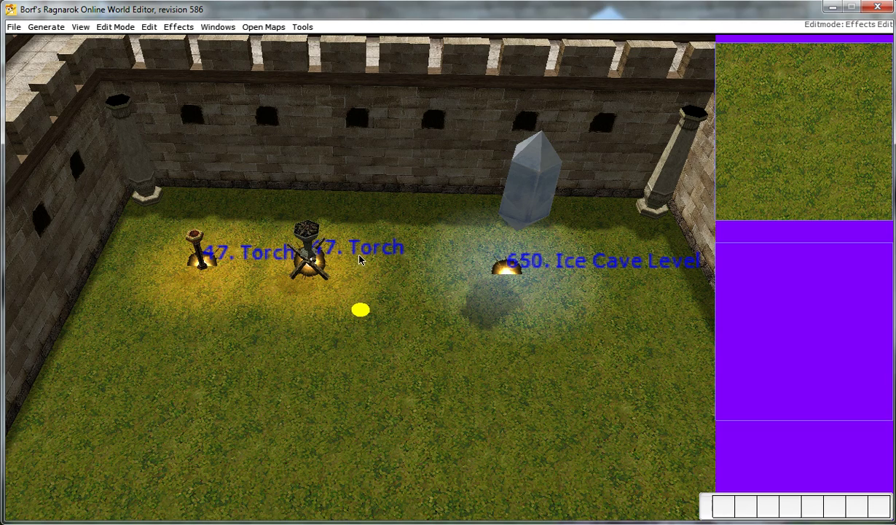
click(126, 30)
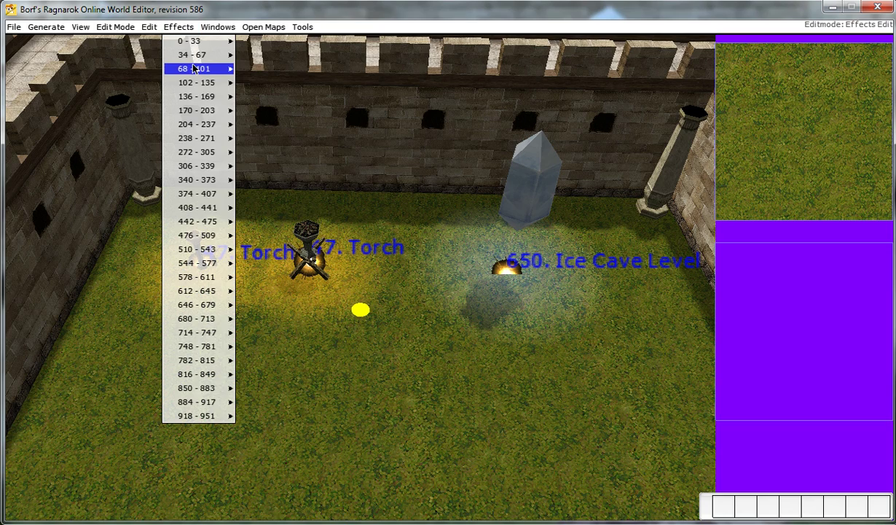
click(373, 385)
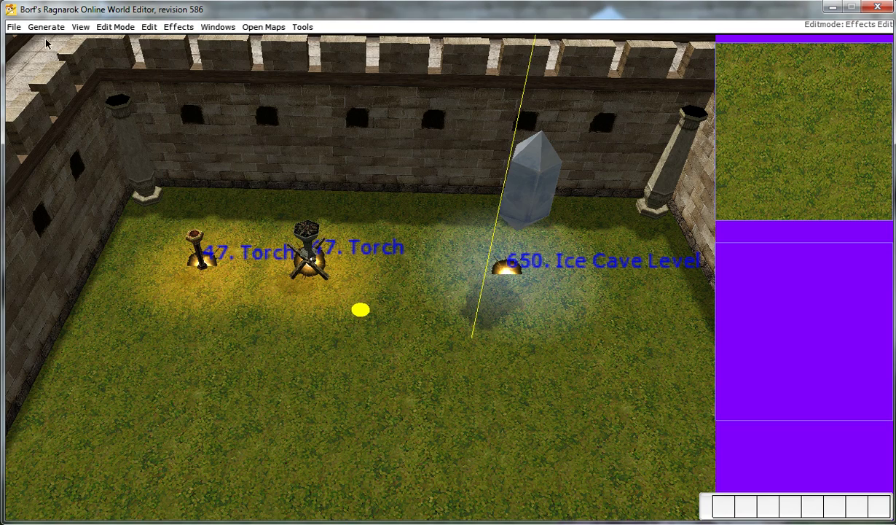
click(14, 27)
click(41, 67)
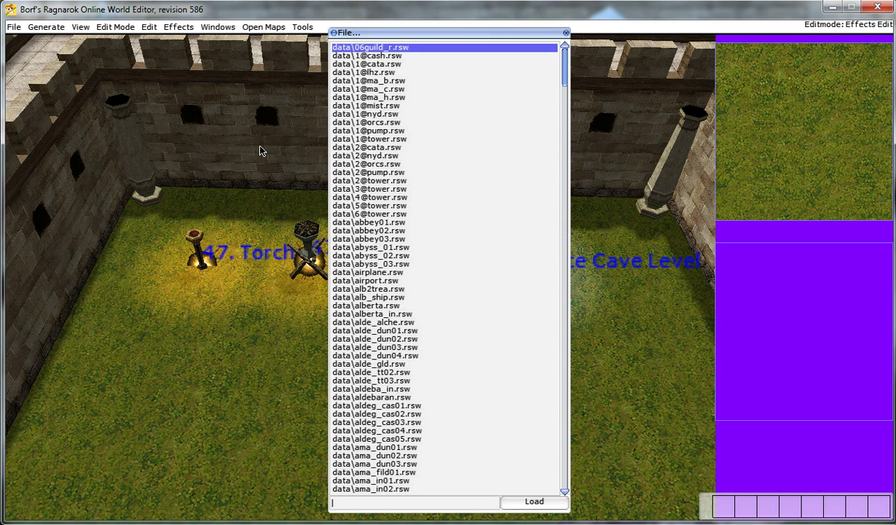
text(1@)
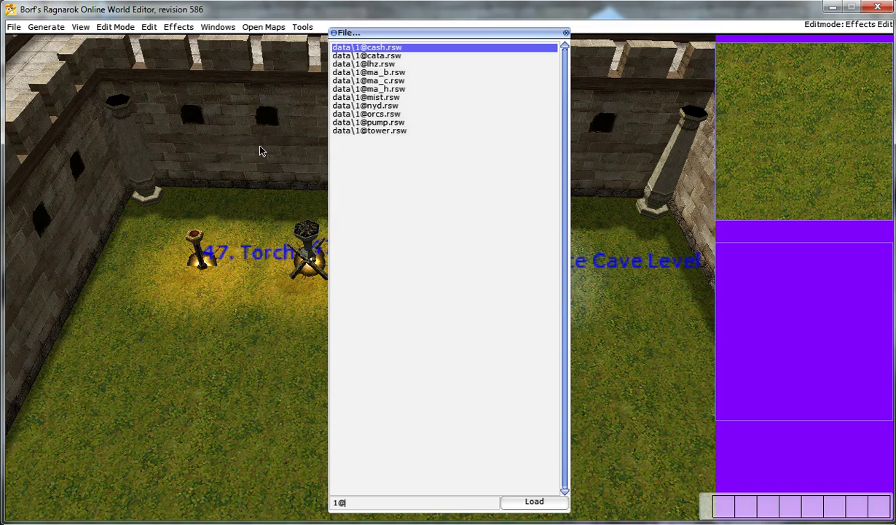
click(396, 132)
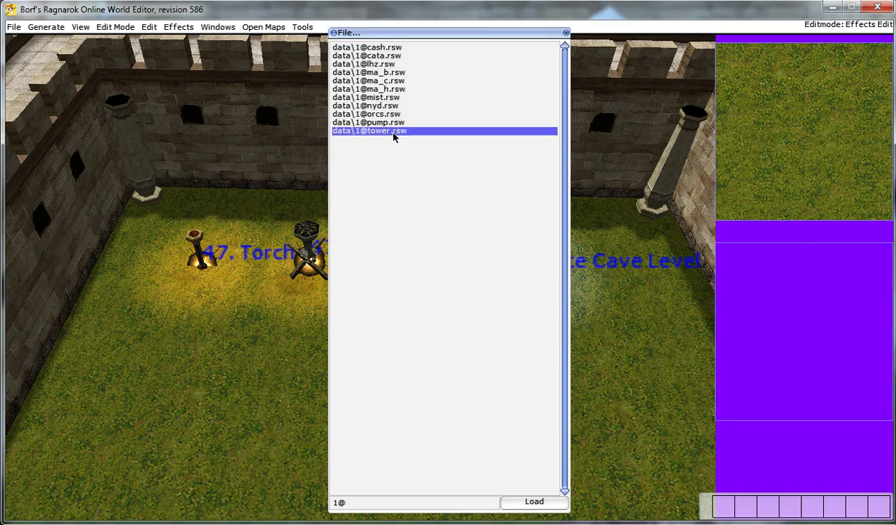
double_click(393, 132)
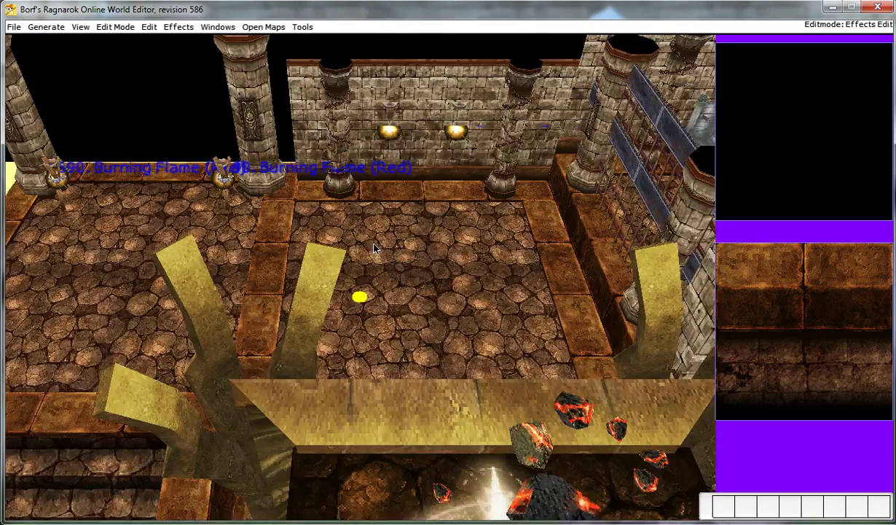
- Check the properties of both Burning Flame (Red) effects under the wall bowls and close them without changes
right_drag(373, 248, 377, 217)
click(336, 183)
key(Return)
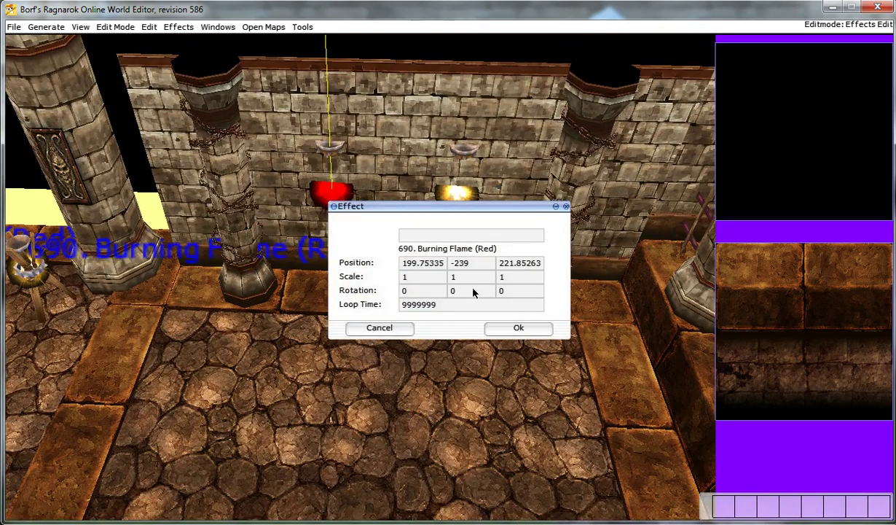
click(520, 328)
click(446, 241)
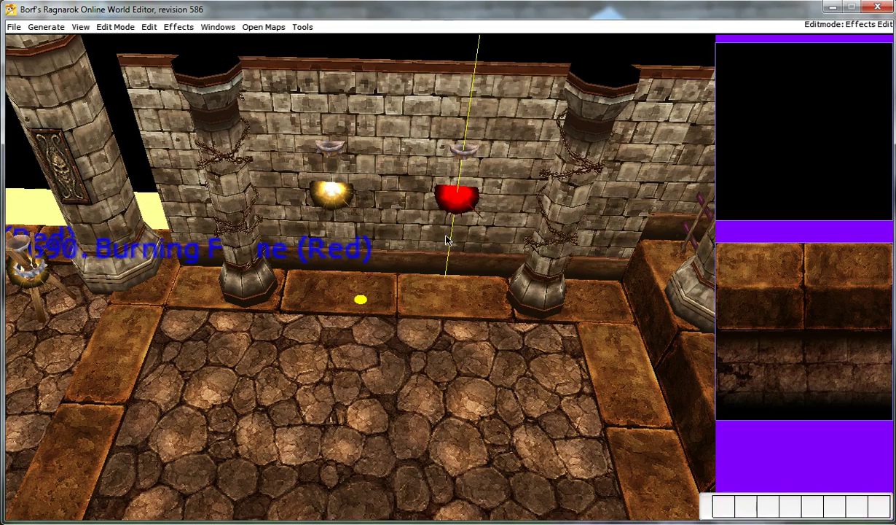
double_click(447, 240)
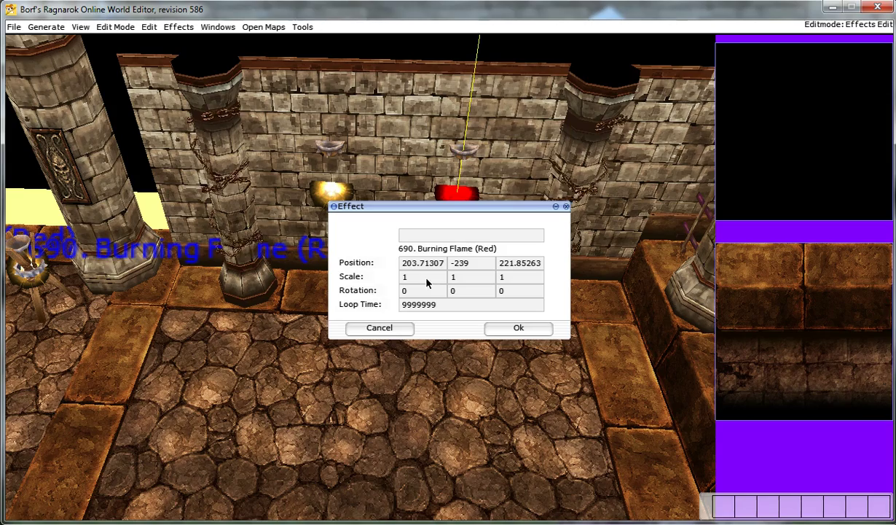
click(380, 327)
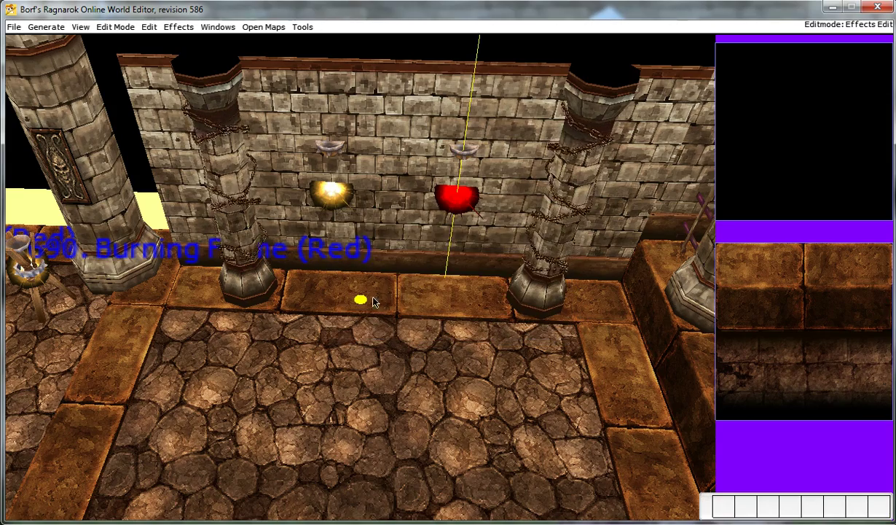
- Recheck the position, scale and loop time of the Burning Flame (Red) effect nearest the skull-plaque pillar, leaving them unchanged
mouse_move(372, 297)
right_down()
mouse_move(375, 318)
mouse_move(385, 303)
right_up()
click(172, 28)
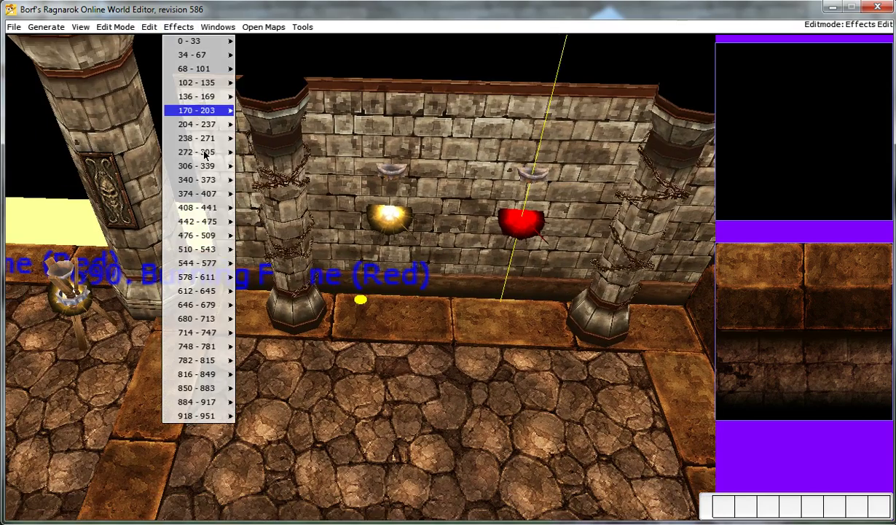
click(416, 239)
key(Return)
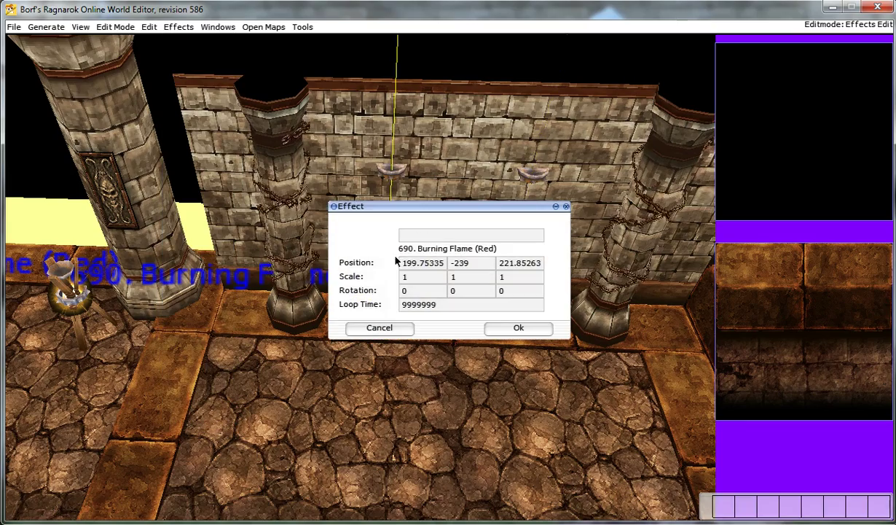
click(519, 331)
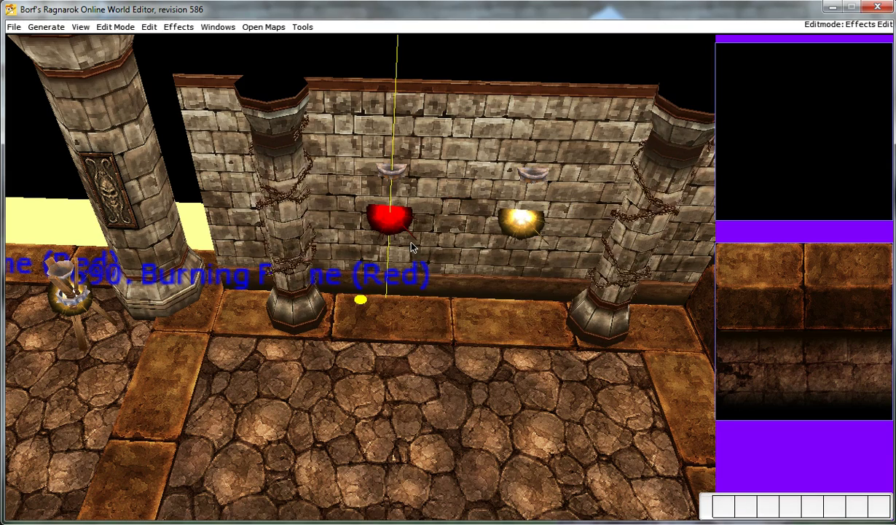
double_click(410, 275)
click(503, 328)
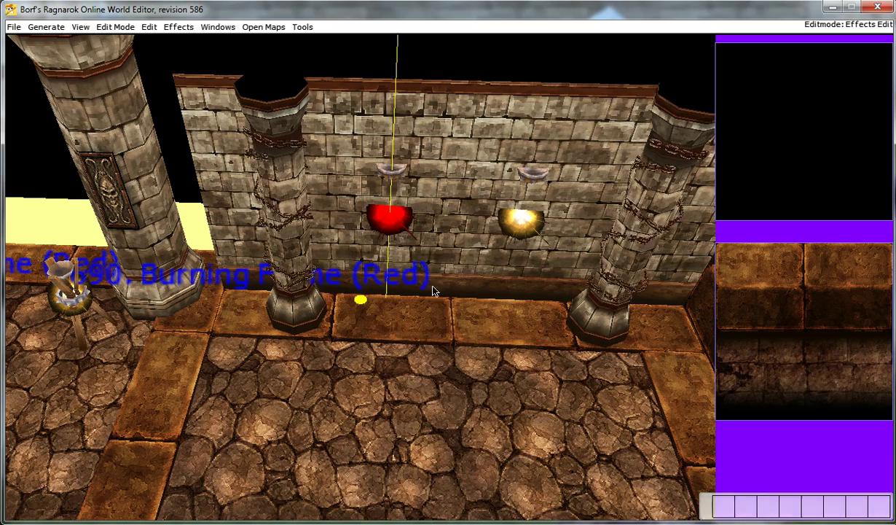
- Move the selected Burning Flame (Red) effect along the wall and return it beneath its bowl
scroll(423, 262, down, 3)
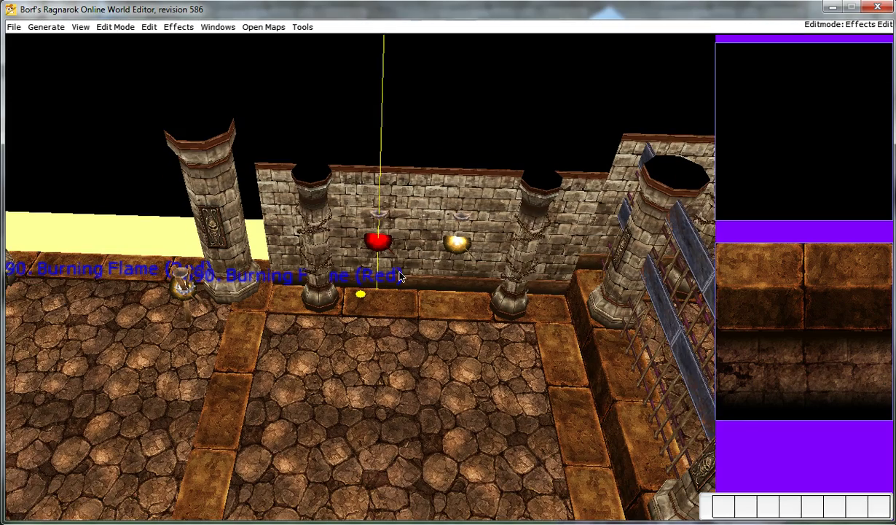
scroll(399, 275, up, 3)
scroll(397, 273, down, 3)
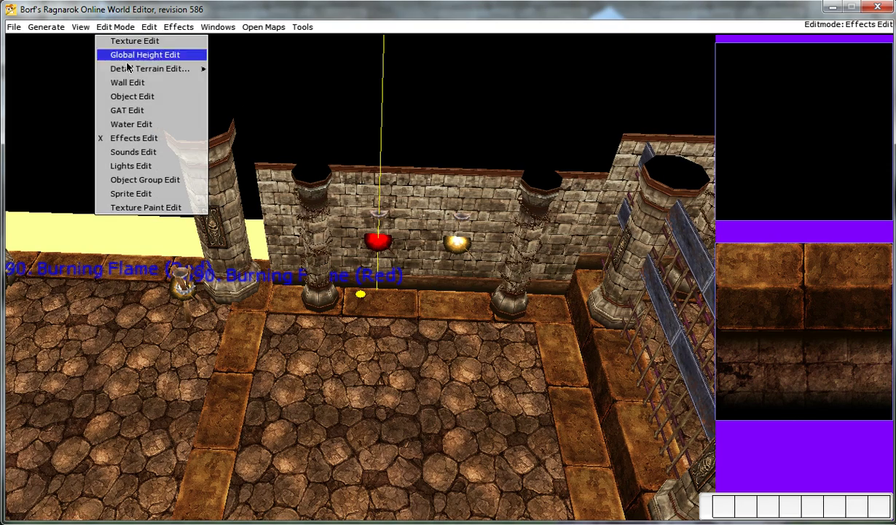
click(410, 300)
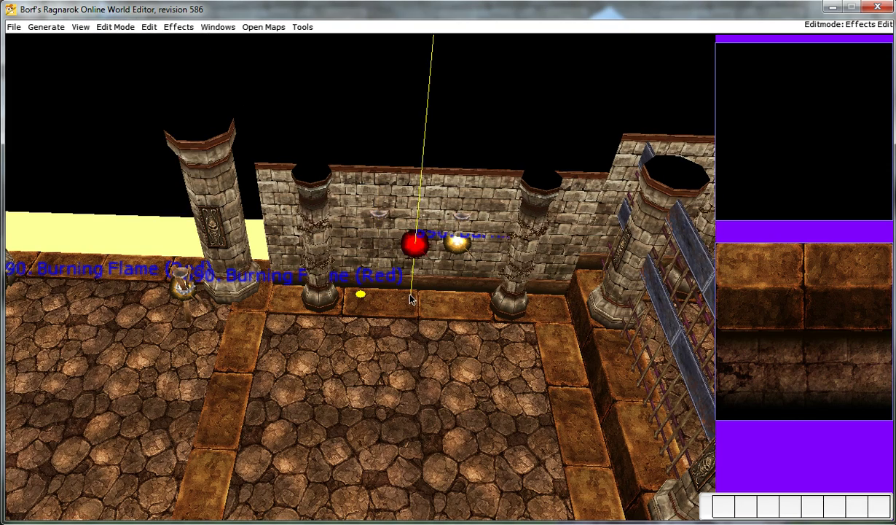
drag(401, 280, 388, 271)
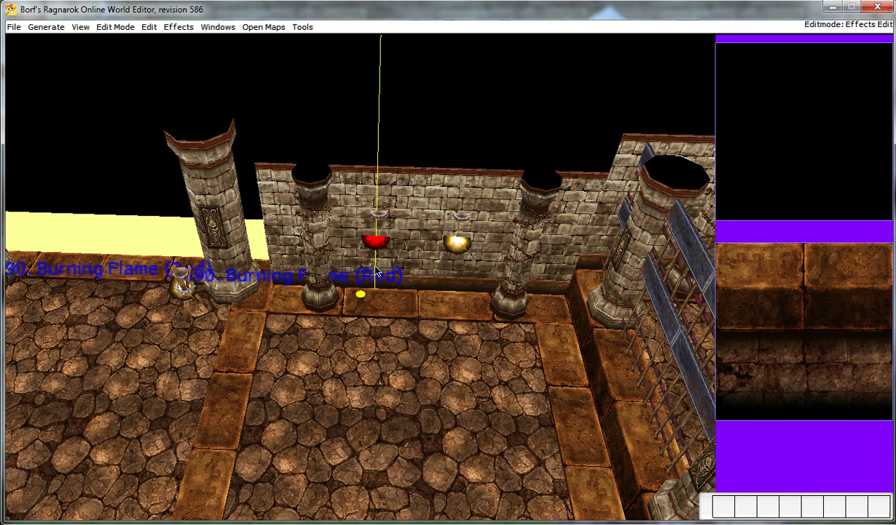
click(367, 270)
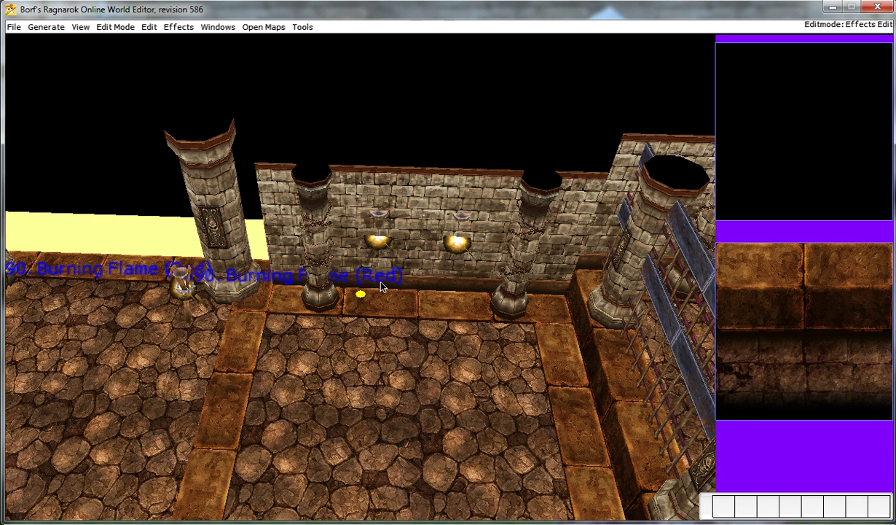
right_drag(390, 273, 344, 264)
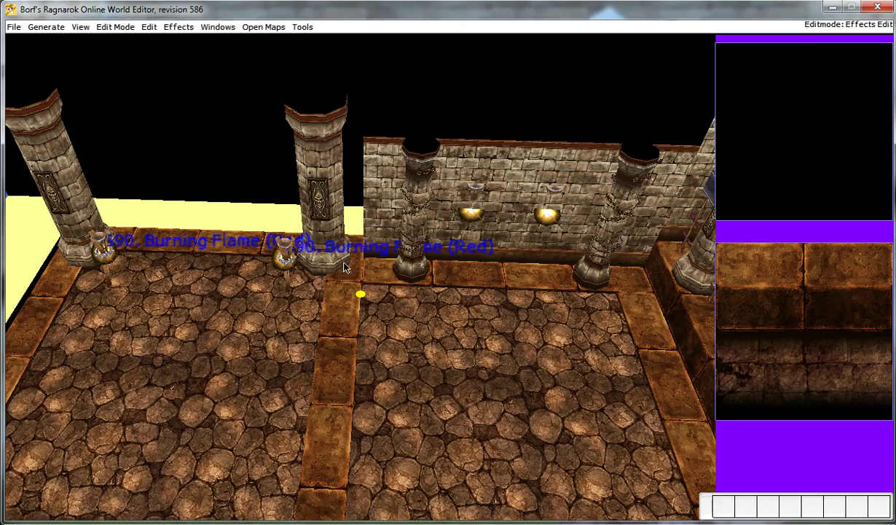
scroll(343, 264, down, 8)
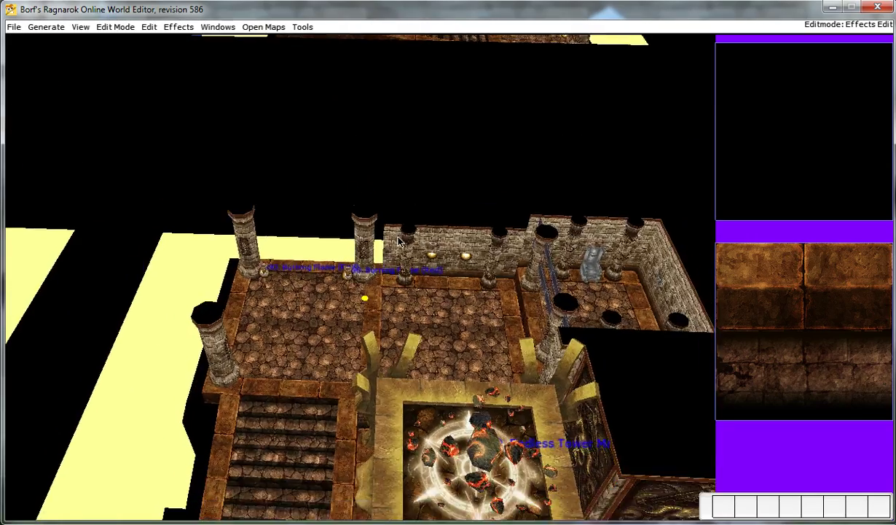
mouse_move(344, 264)
right_down()
mouse_move(394, 224)
mouse_move(364, 310)
mouse_move(406, 306)
mouse_move(388, 271)
right_up()
scroll(395, 226, down, 3)
scroll(391, 227, up, 7)
- Switch to the game client and examine the torch, ice circle and bat effects in the example courtyard
scroll(405, 307, up, 4)
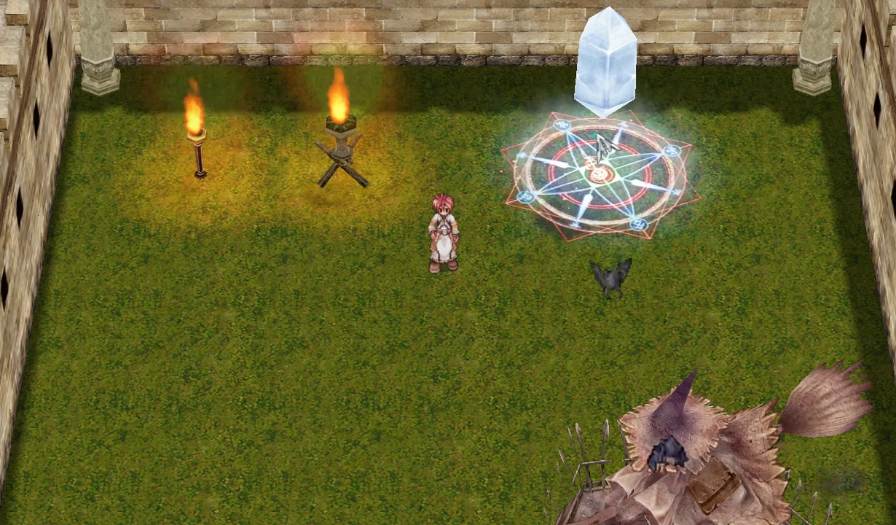
scroll(554, 255, down, 3)
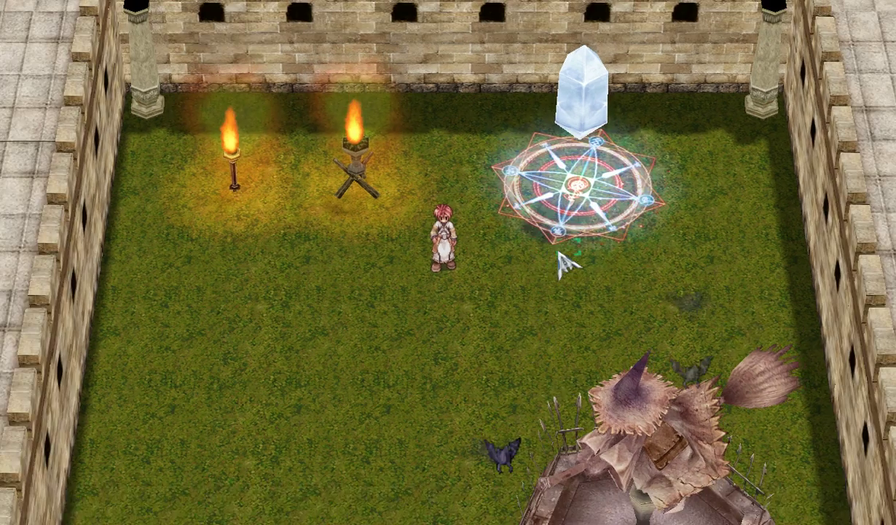
scroll(547, 280, down, 2)
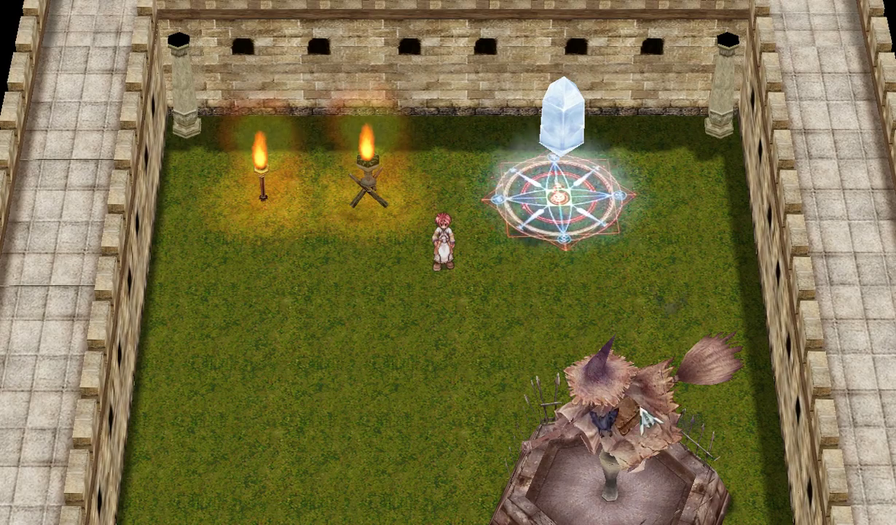
- Walk the character towards the witch statue and examine the bat effects around it in game
click(495, 373)
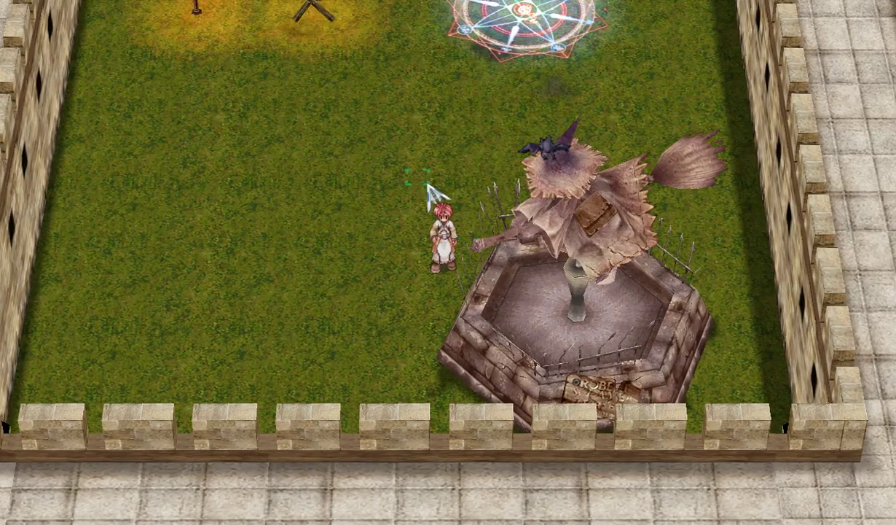
click(428, 187)
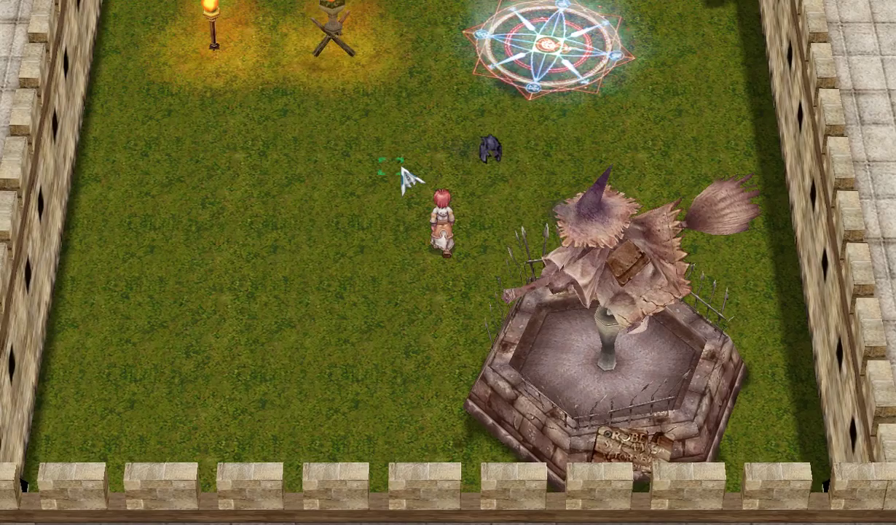
scroll(453, 292, up, 5)
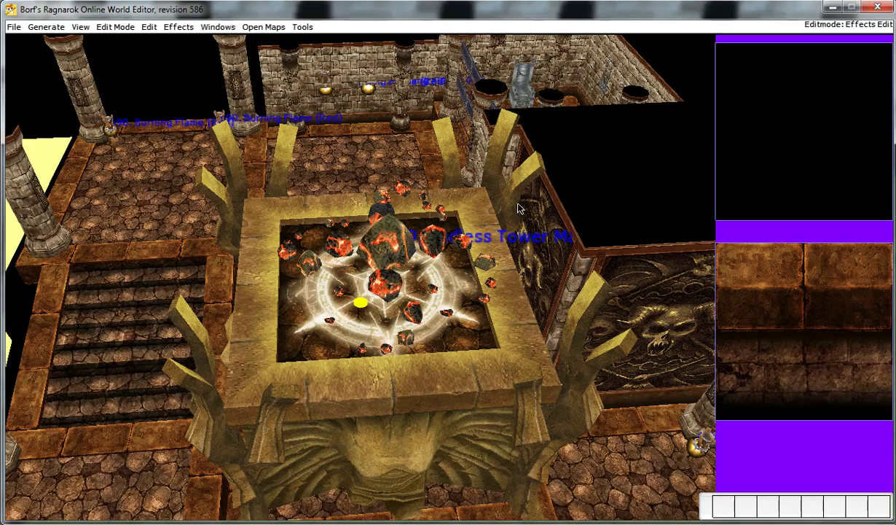
- Return to the world editor and open the map data\airplane.rsw
click(13, 27)
click(37, 70)
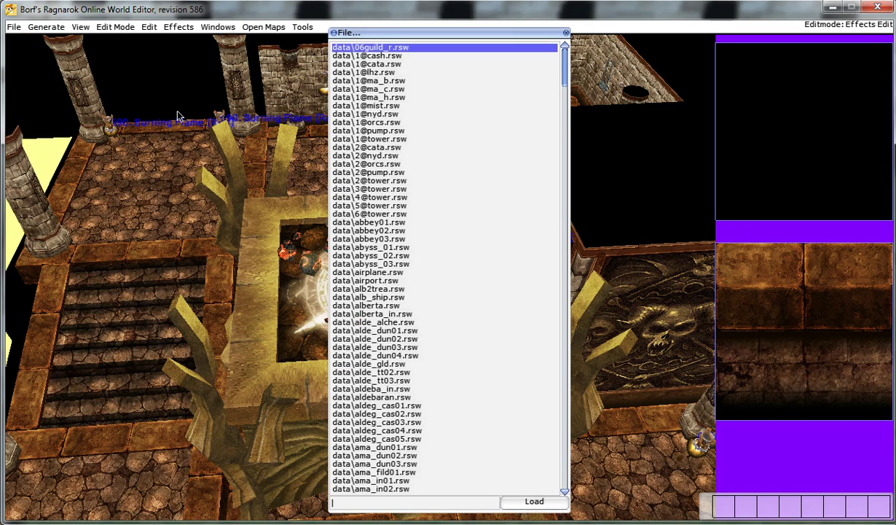
scroll(428, 180, down, 3)
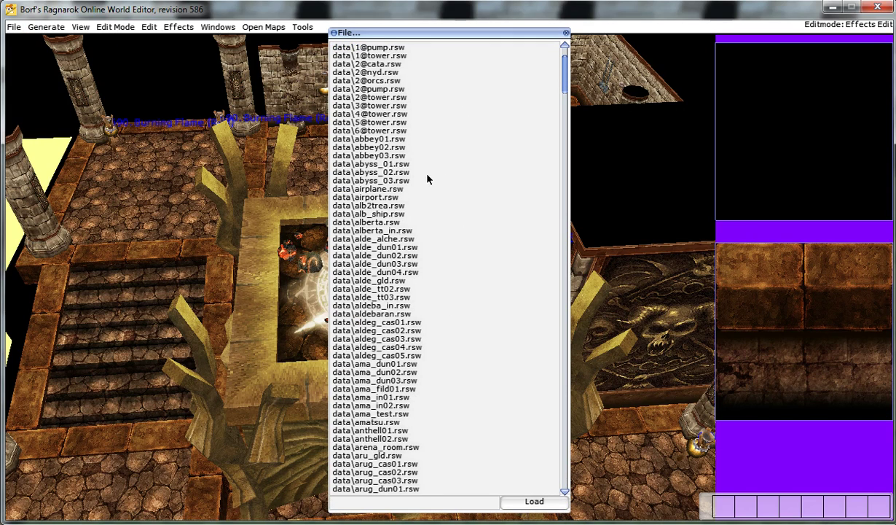
scroll(404, 163, down, 2)
click(392, 149)
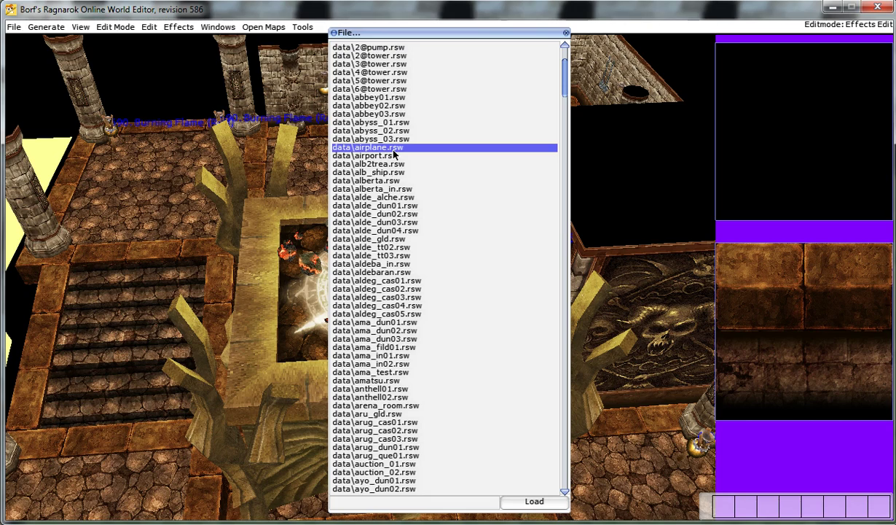
double_click(393, 149)
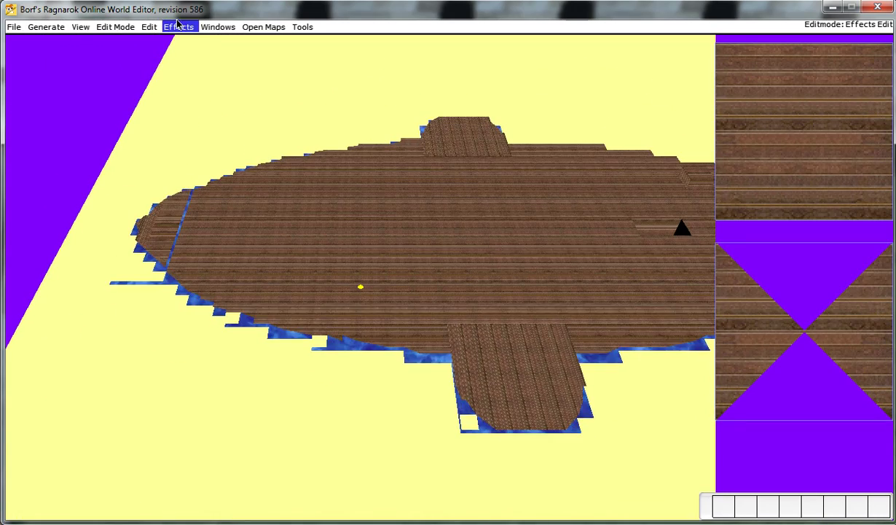
- Switch between the open maps to 1@tower and on to effect_tut, and look over the courtyard with its torch, ice and bat effects
click(118, 28)
click(412, 172)
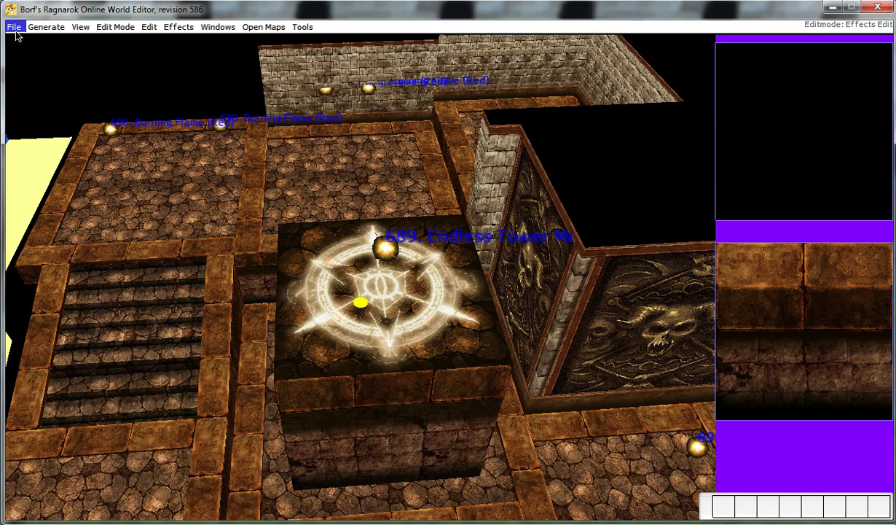
click(287, 30)
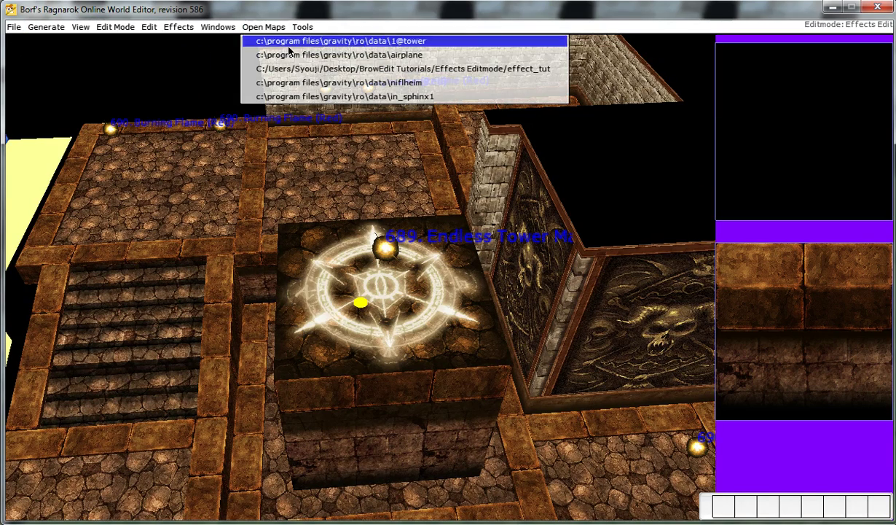
click(296, 68)
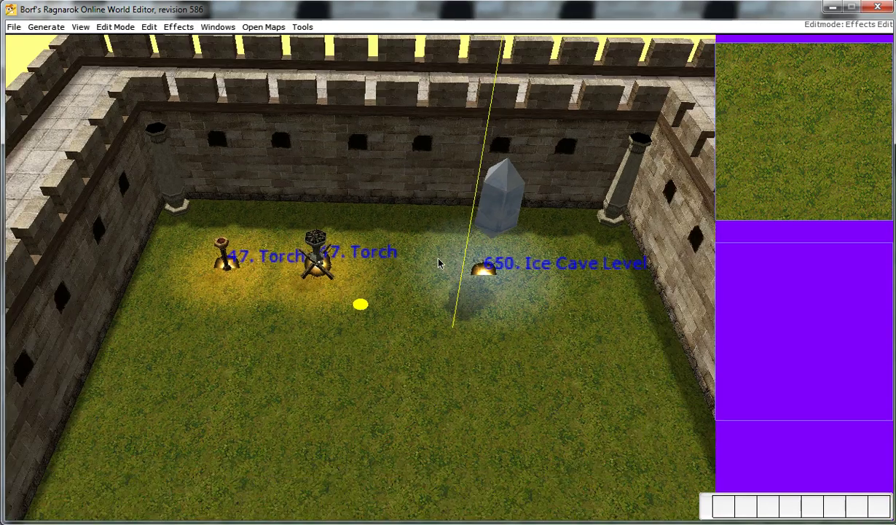
scroll(437, 264, down, 4)
right_drag(437, 263, 371, 240)
scroll(379, 225, up, 5)
scroll(376, 248, down, 3)
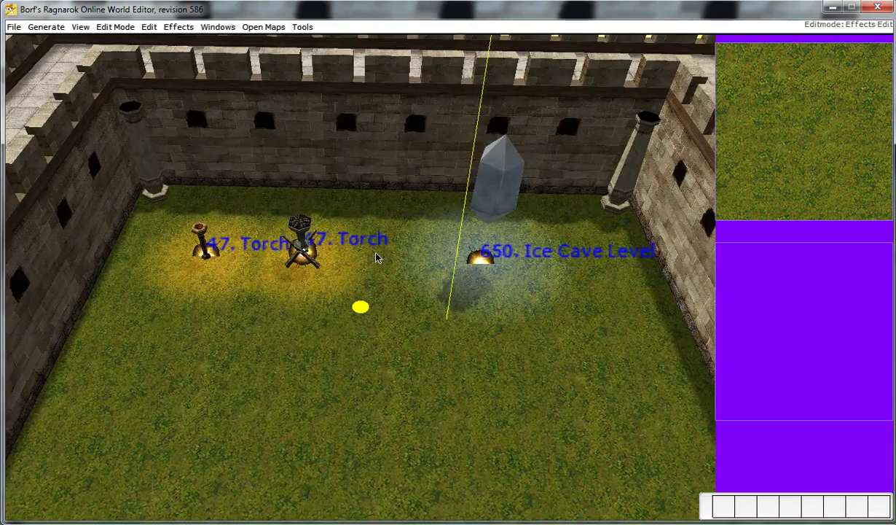
scroll(400, 260, down, 2)
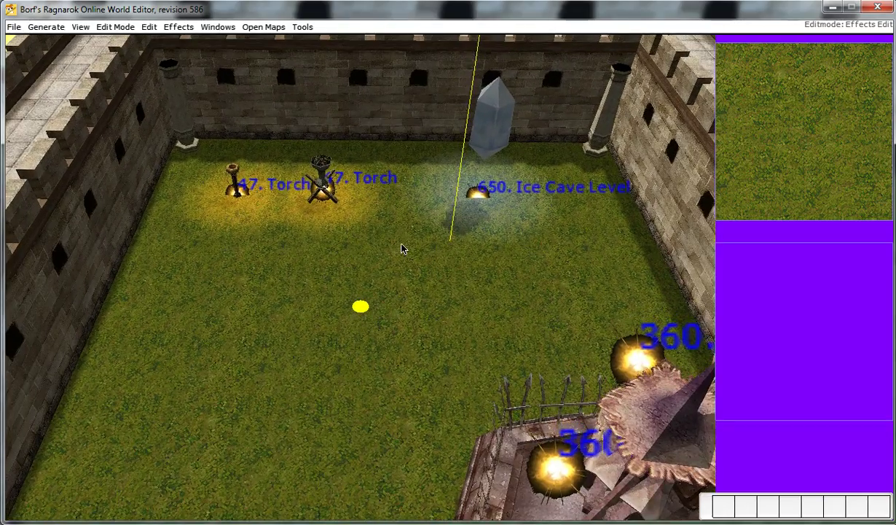
scroll(405, 255, up, 1)
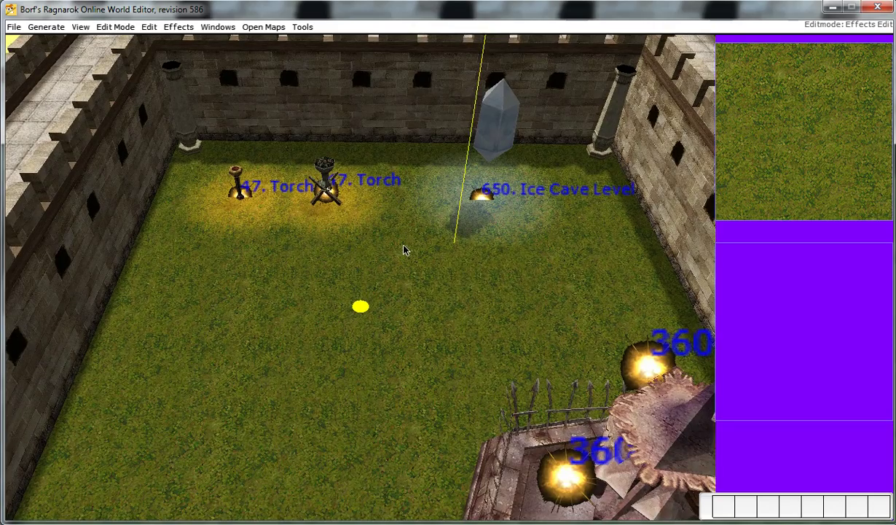